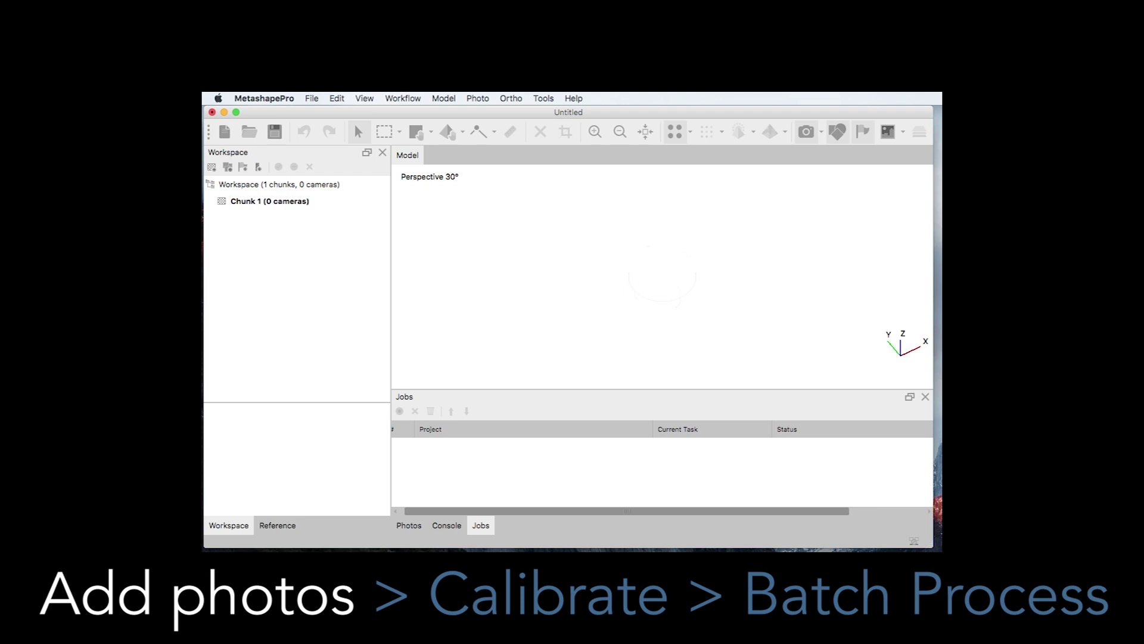
Browse Samsung USB > 0001SET and drop its 000 photo folder onto Chunk 1
{"action": "left_click", "coordinate": [247, 206]}
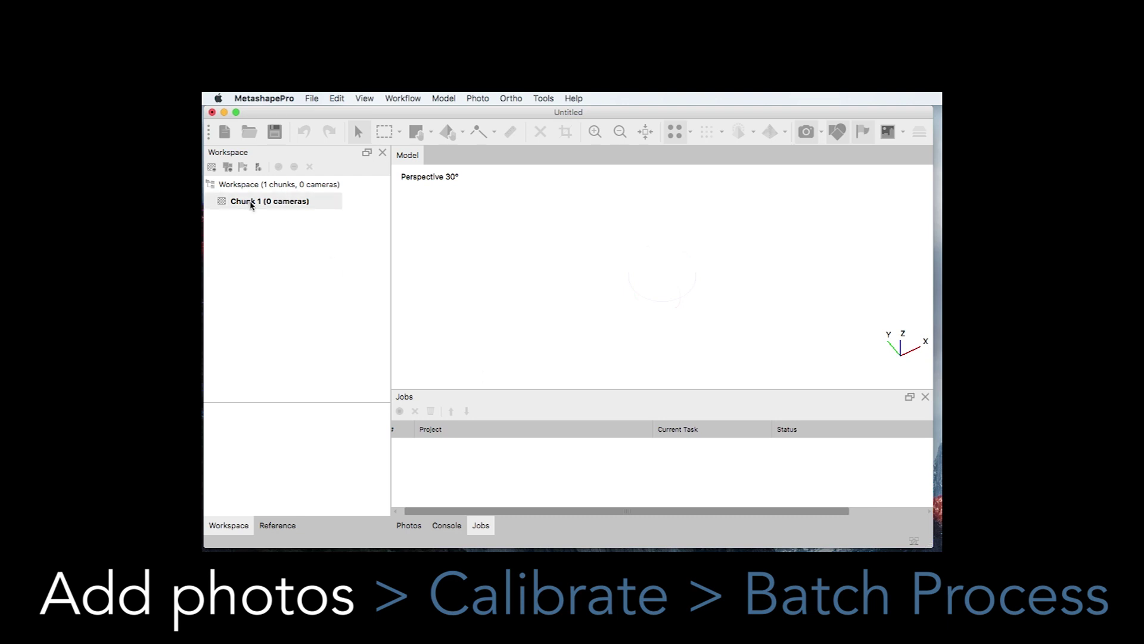
{"action": "right_click", "coordinate": [250, 204]}
{"action": "mouse_move", "coordinate": [332, 350]}
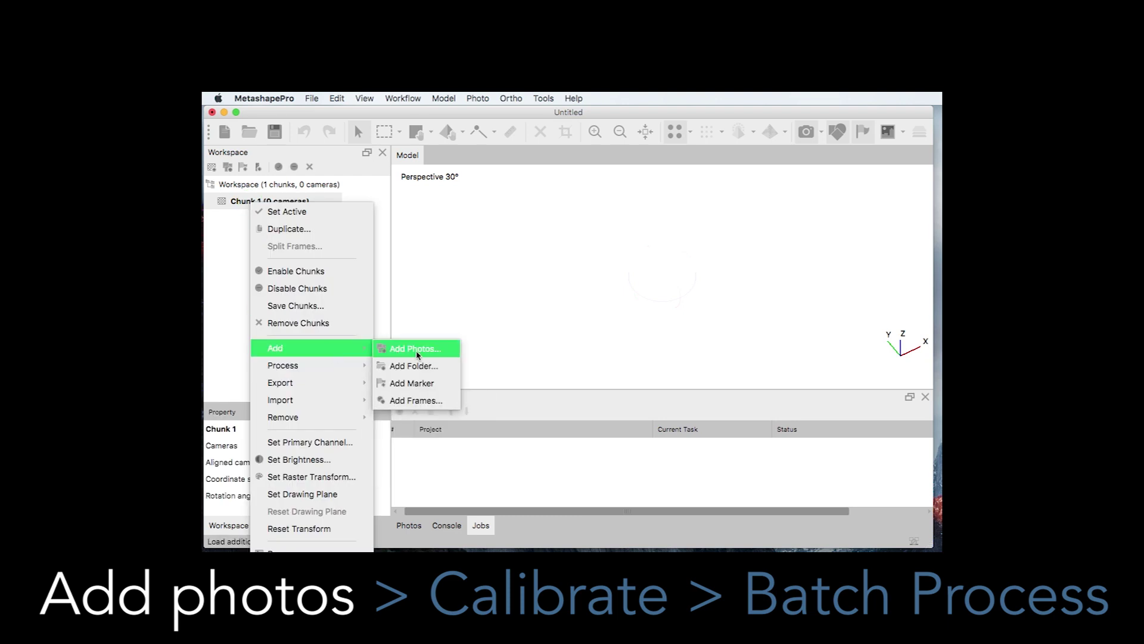
{"action": "left_click", "coordinate": [450, 351]}
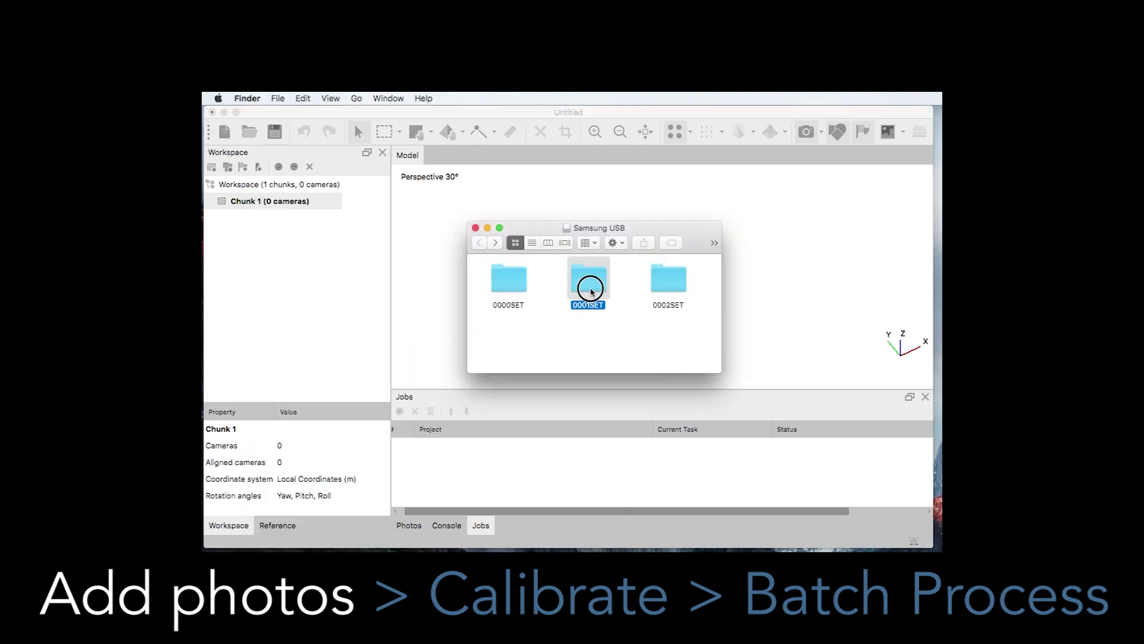
{"action": "double_click", "coordinate": [591, 294]}
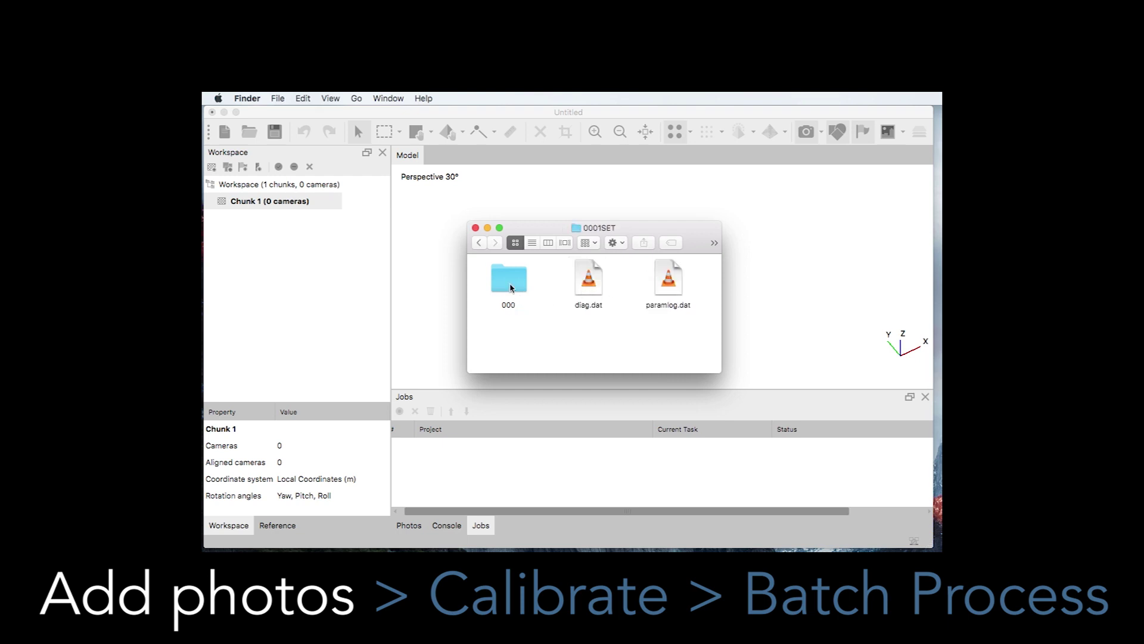
{"action": "double_click", "coordinate": [510, 294]}
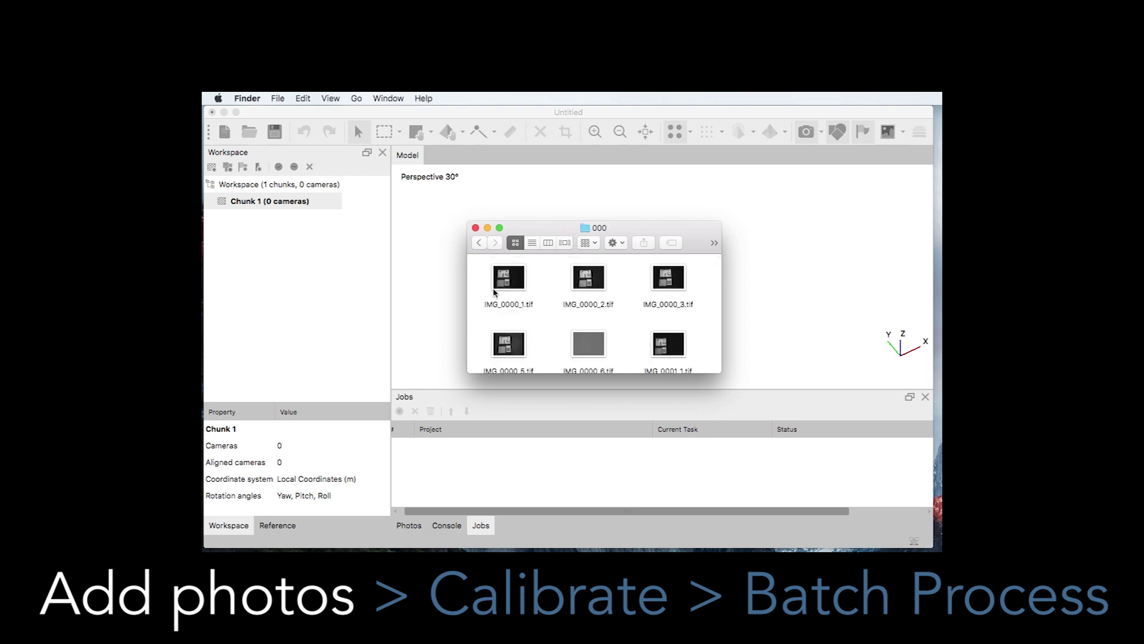
{"action": "left_click", "coordinate": [479, 242]}
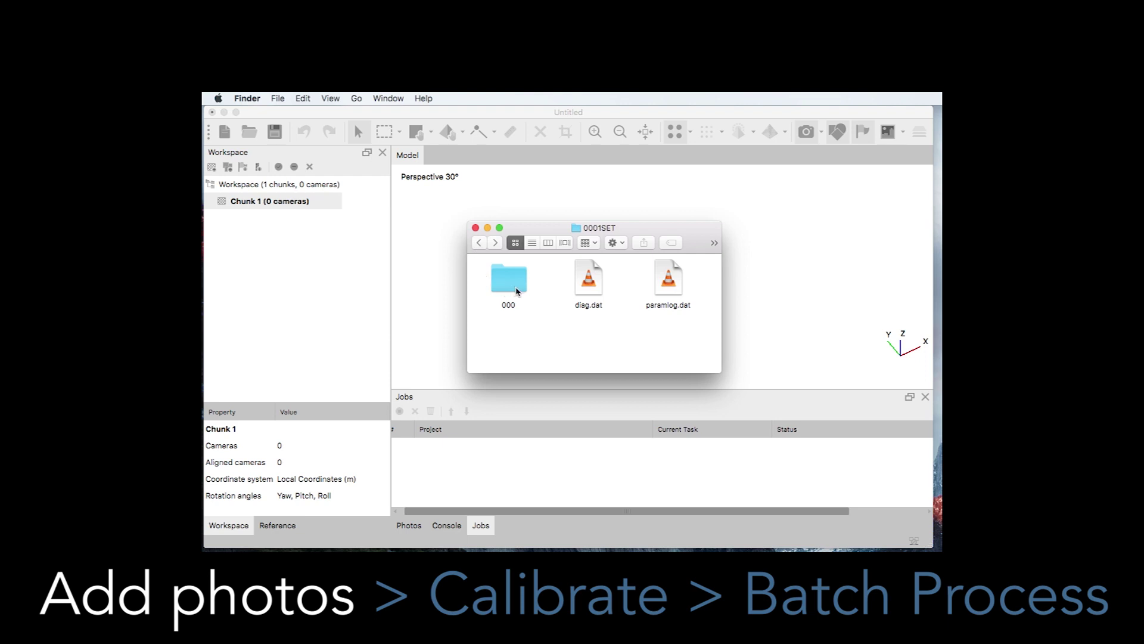
{"action": "left_click_drag", "start_coordinate": [516, 289], "coordinate": [269, 204]}
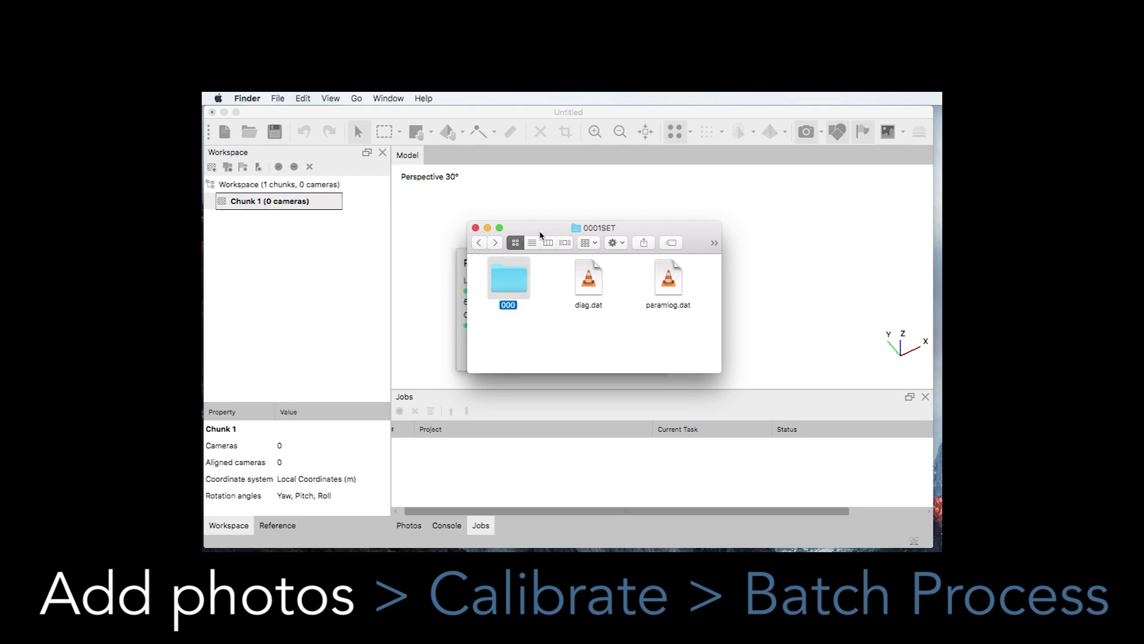
Import the photos as a Multi-camera system, giving 62 cameras with calibration images separated
{"action": "key", "text": "super+w"}
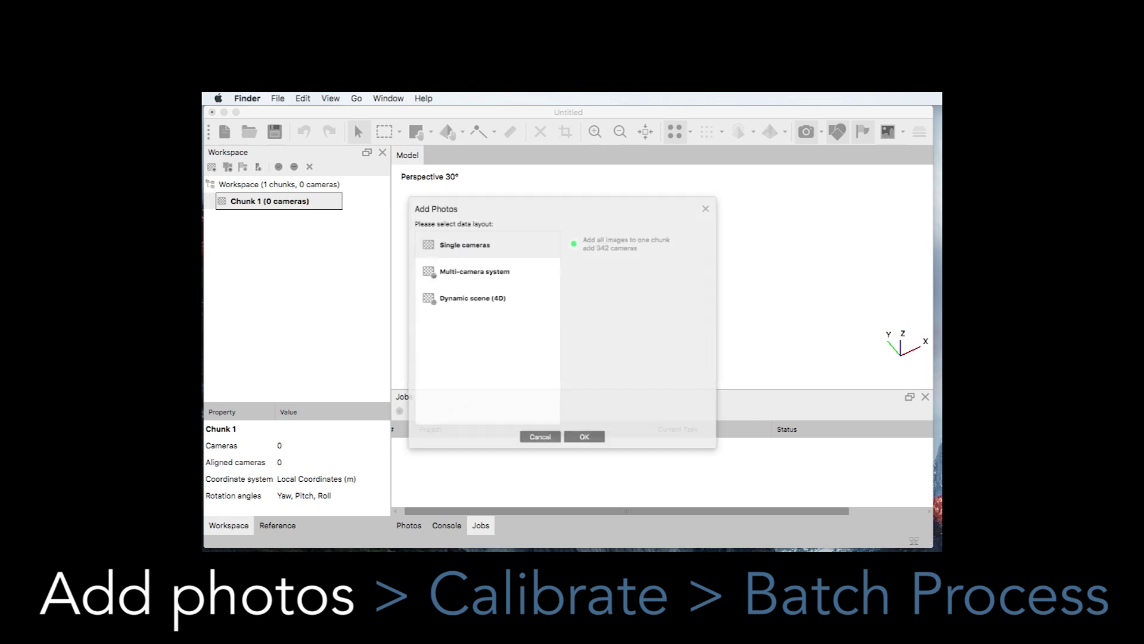
{"action": "left_click", "coordinate": [454, 263]}
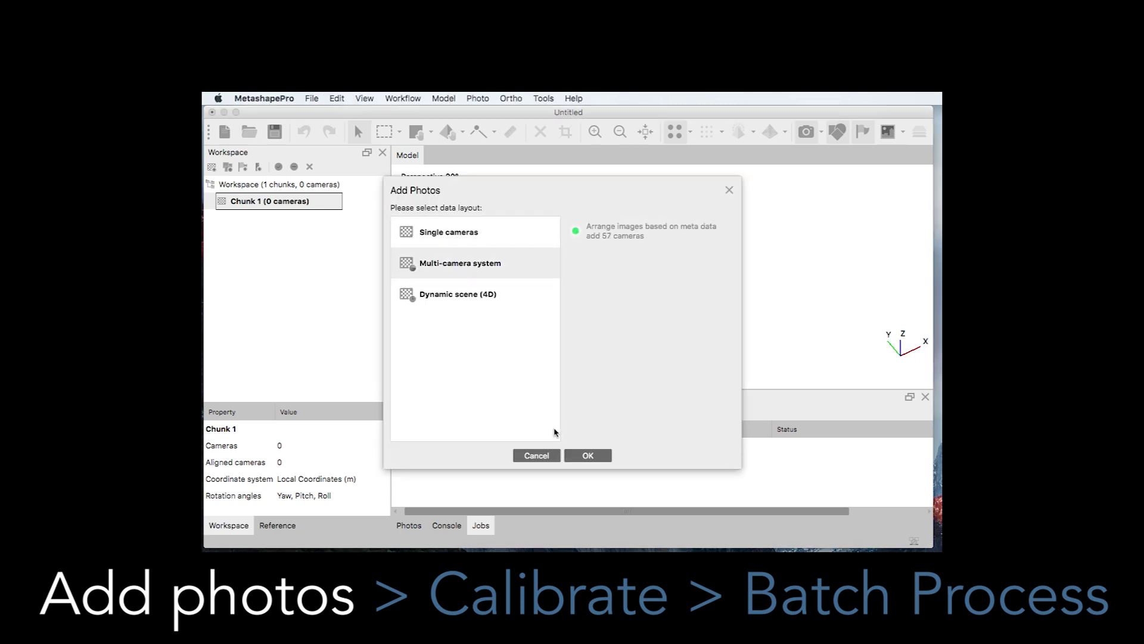
{"action": "left_click", "coordinate": [586, 456]}
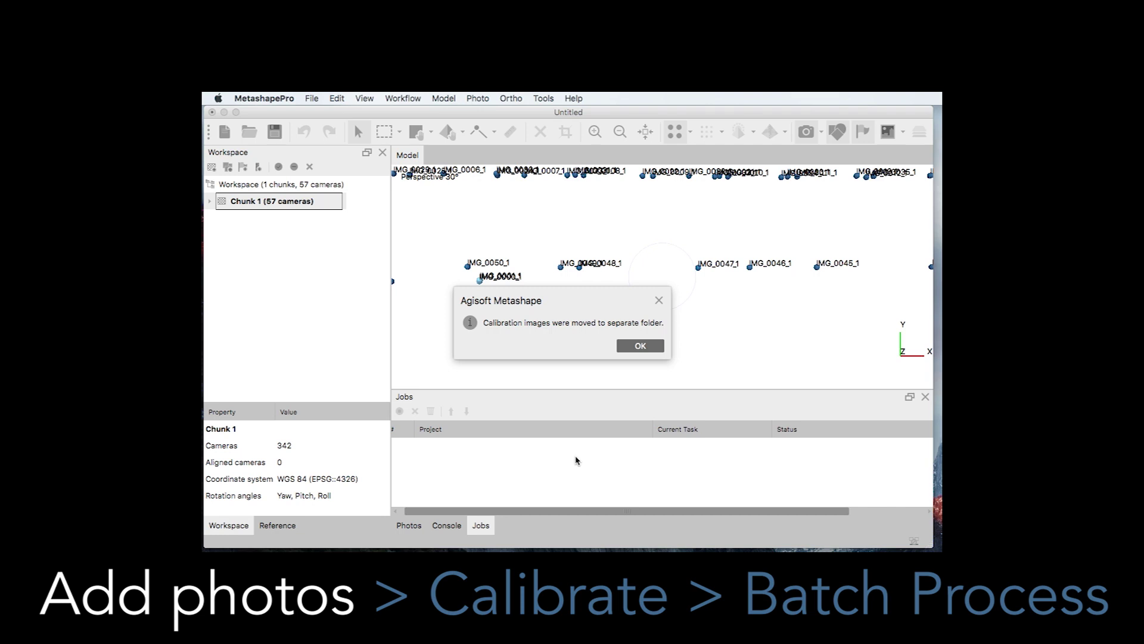
{"action": "left_click", "coordinate": [639, 346]}
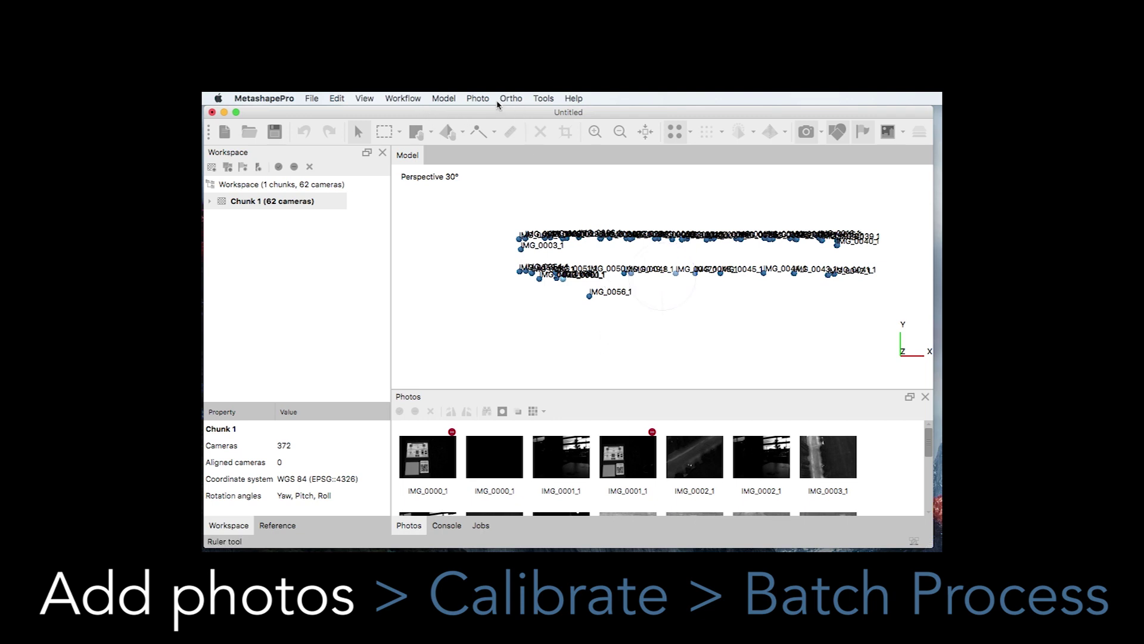
Open Tools > Calibrate Reflectance and locate the panels in IMG_0000_1 and IMG_0001_1
{"action": "left_click", "coordinate": [542, 99]}
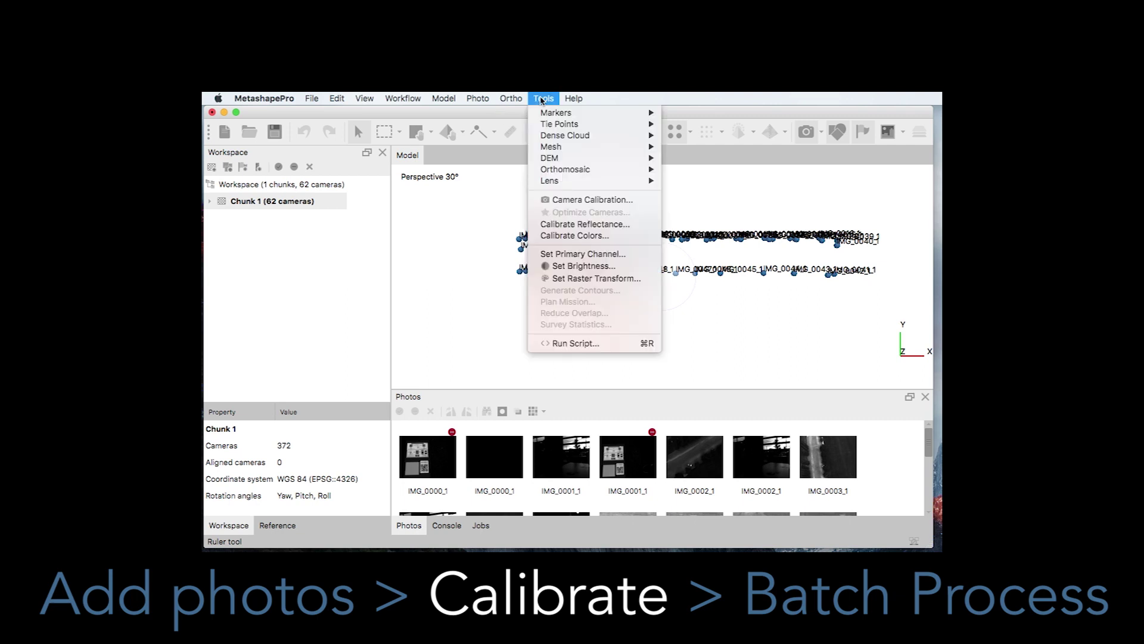
{"action": "left_click", "coordinate": [604, 225]}
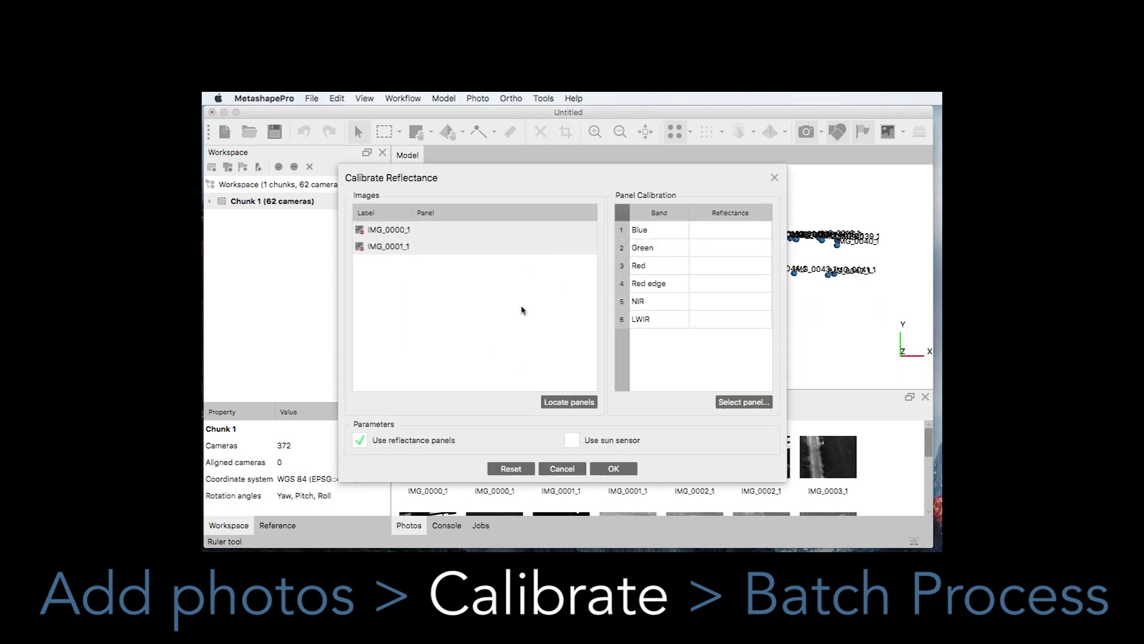
{"action": "left_click", "coordinate": [572, 403]}
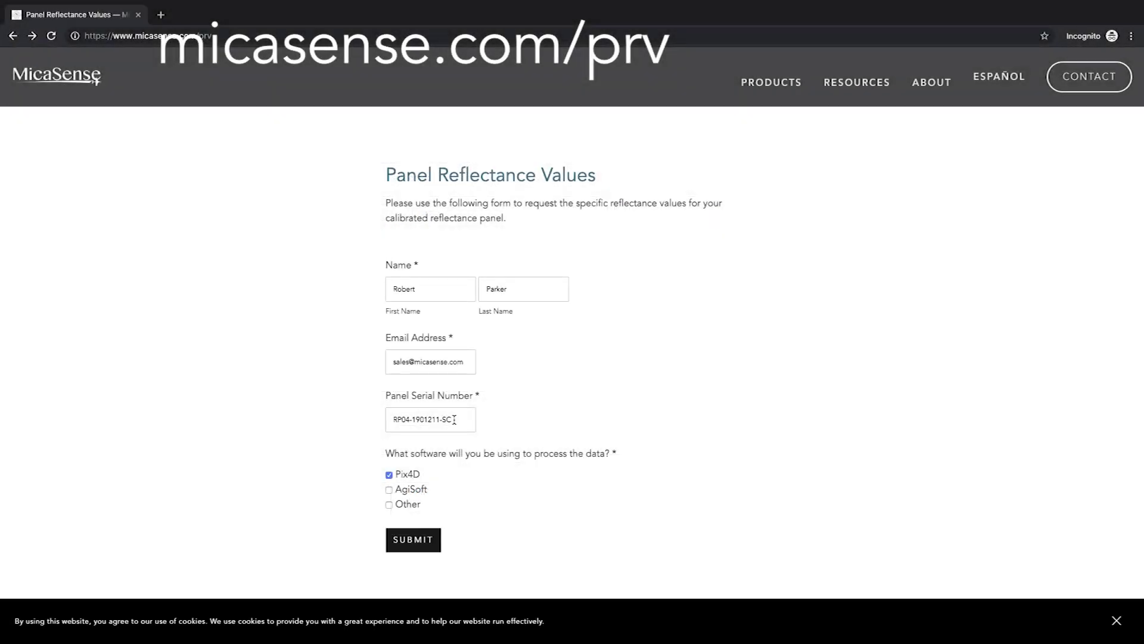
Submit the panel serial number on micasense.com/prv and download its reflectance values as CSV
{"action": "left_click", "coordinate": [454, 419]}
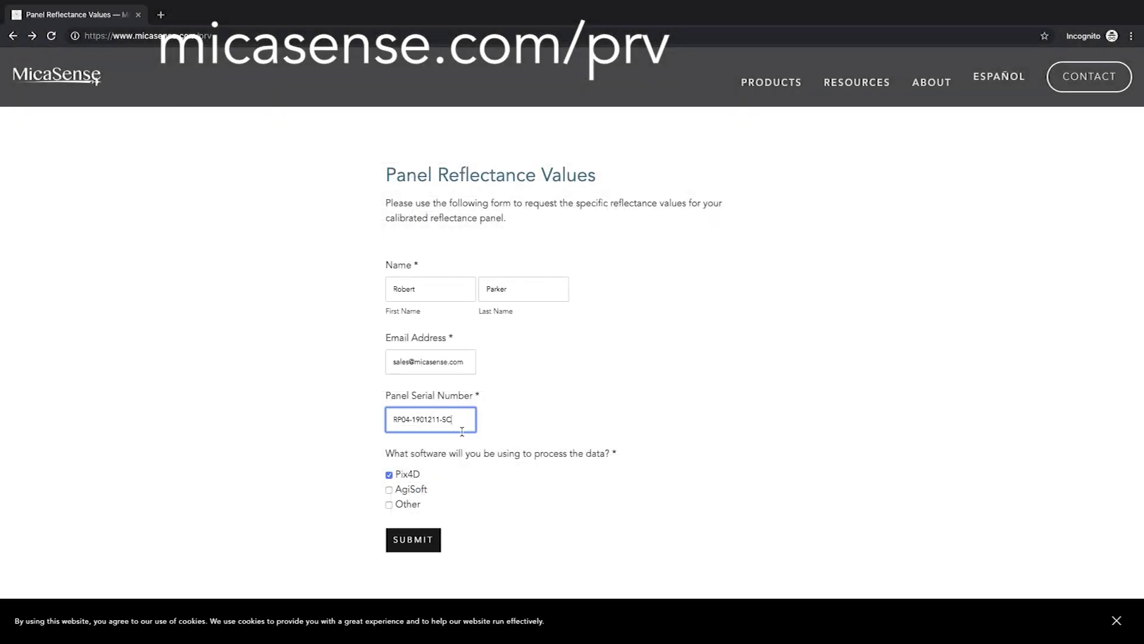
{"action": "left_click_drag", "start_coordinate": [463, 422], "coordinate": [377, 423]}
{"action": "left_click", "coordinate": [411, 540]}
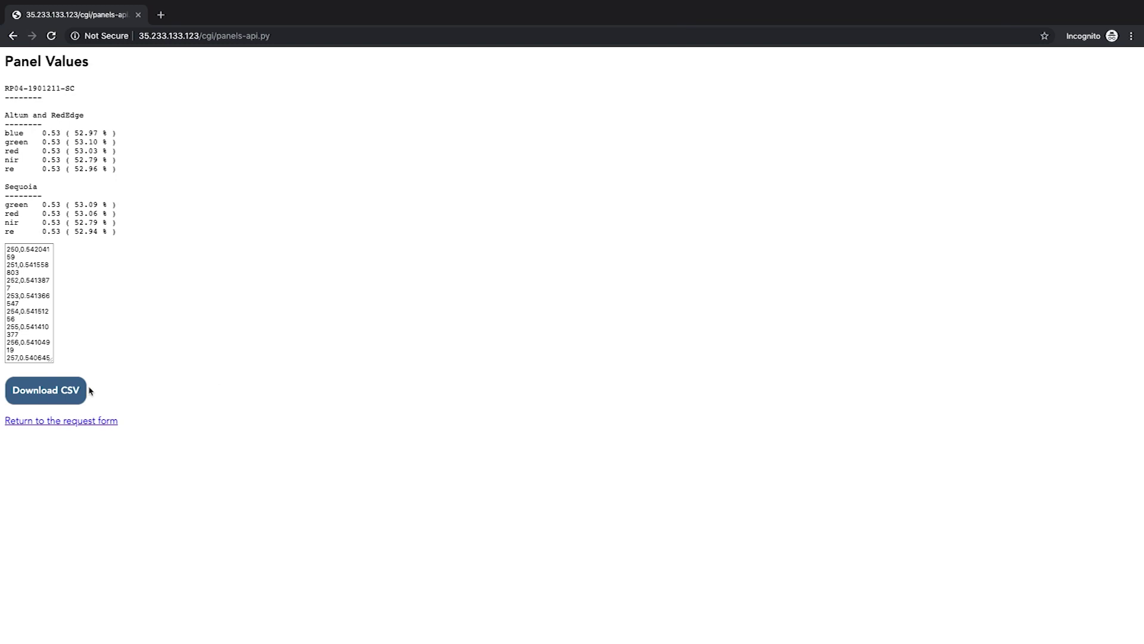
{"action": "left_click", "coordinate": [52, 390]}
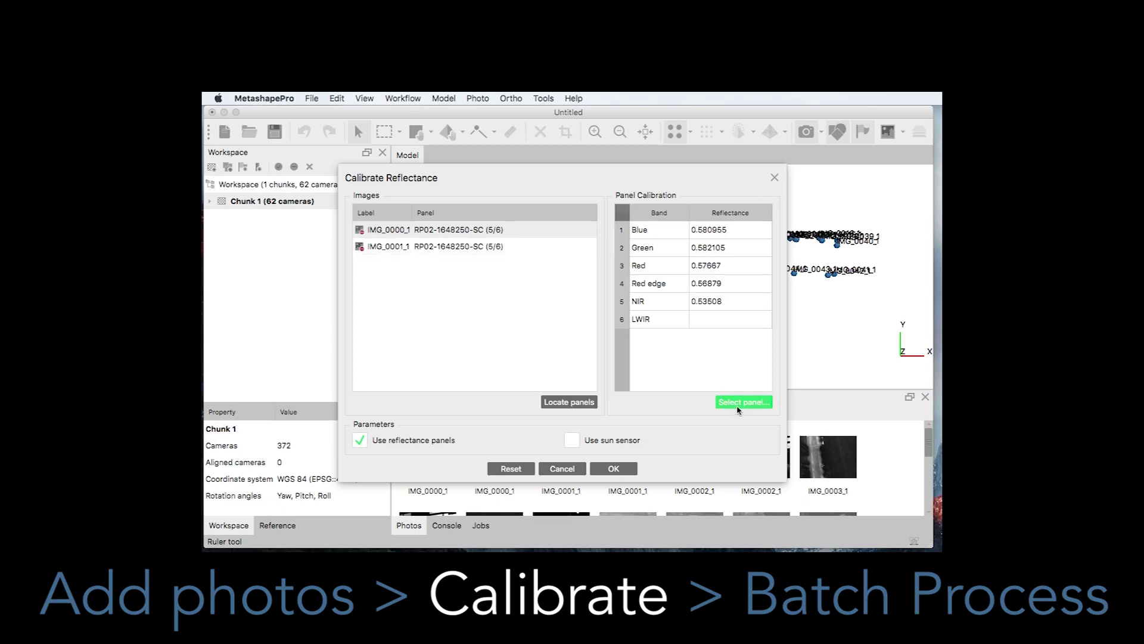
Load the panel reflectance values from RP02-1648250-SC.csv in Downloads
{"action": "left_click", "coordinate": [738, 405]}
{"action": "left_click", "coordinate": [393, 176]}
{"action": "left_click", "coordinate": [591, 247]}
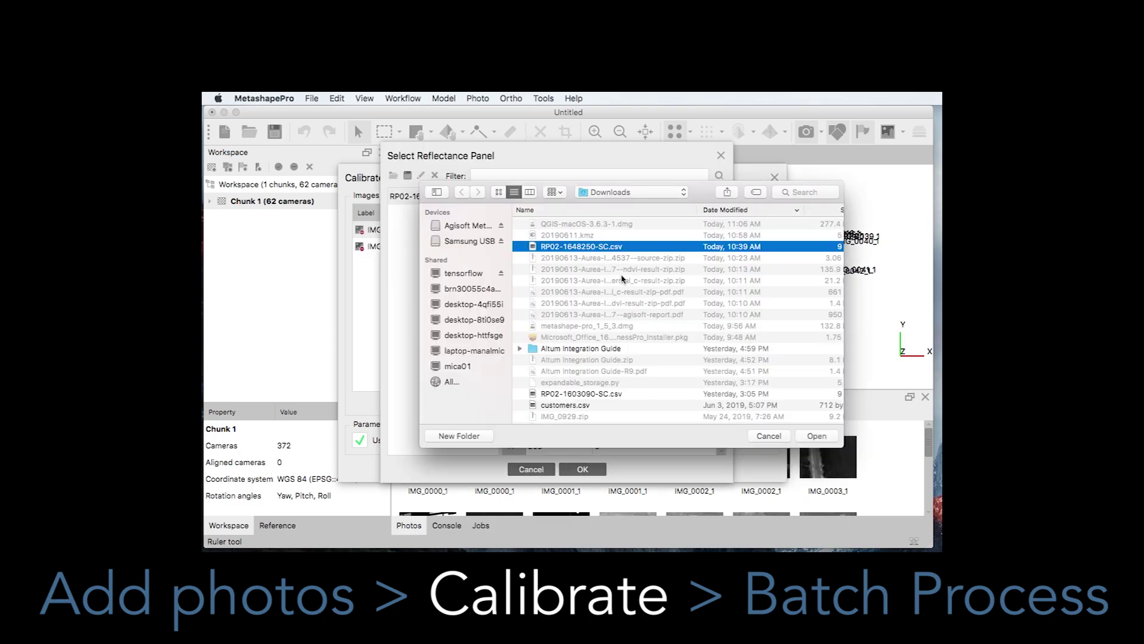
{"action": "key", "text": "Return"}
{"action": "left_click", "coordinate": [581, 470]}
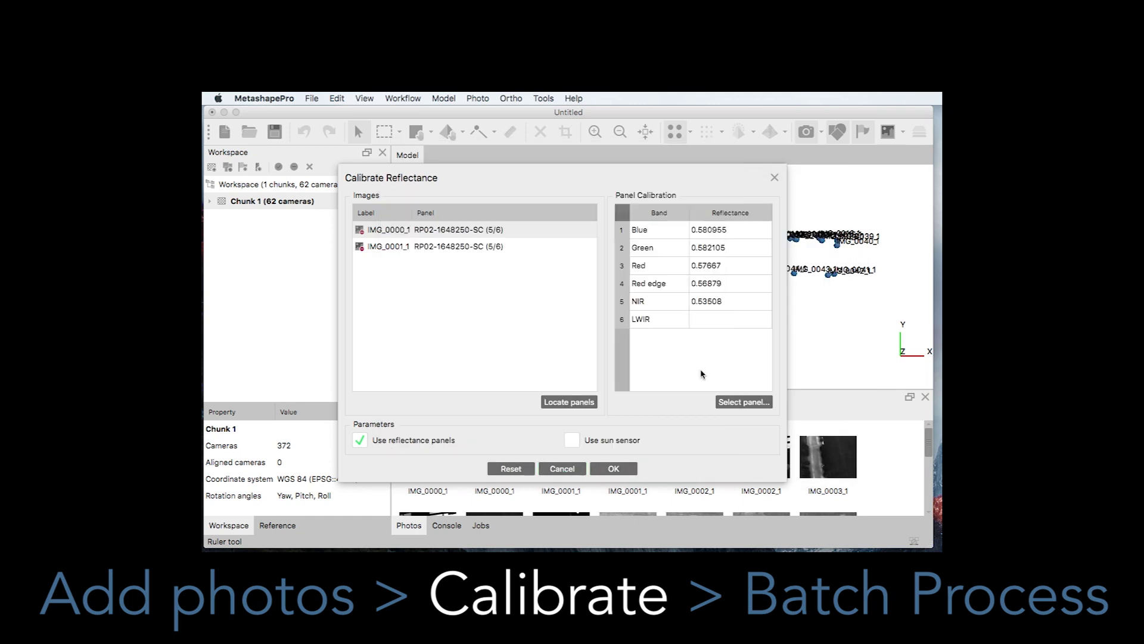
Calibrate reflectance with reflectance panels on and sun sensor off
{"action": "left_click", "coordinate": [464, 250]}
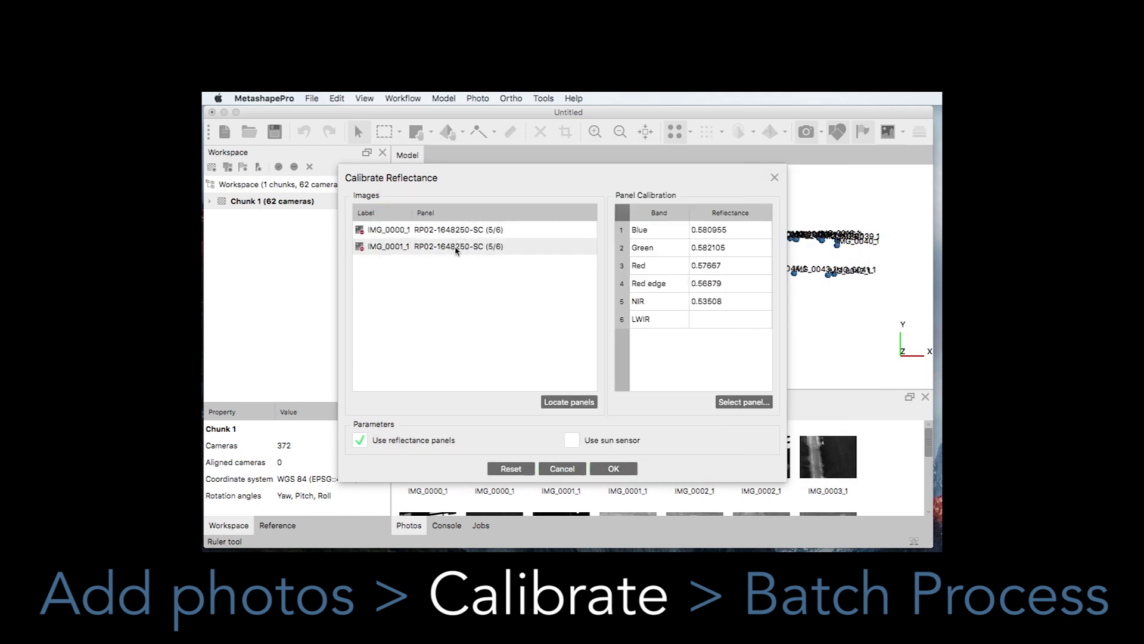
{"action": "left_click", "coordinate": [359, 441]}
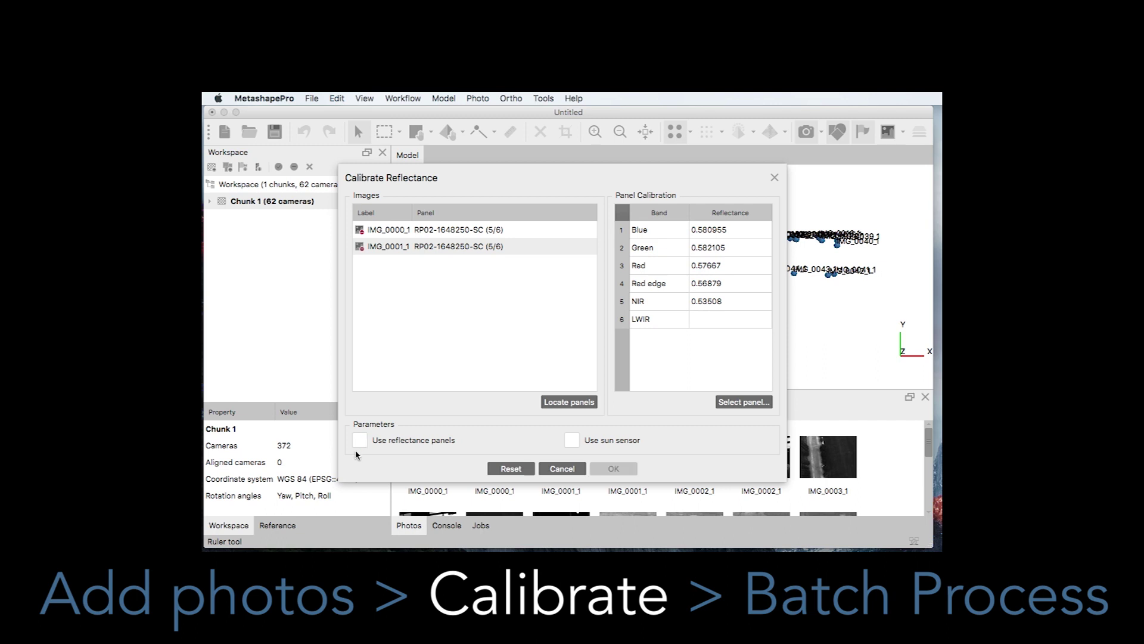
{"action": "left_click", "coordinate": [360, 442]}
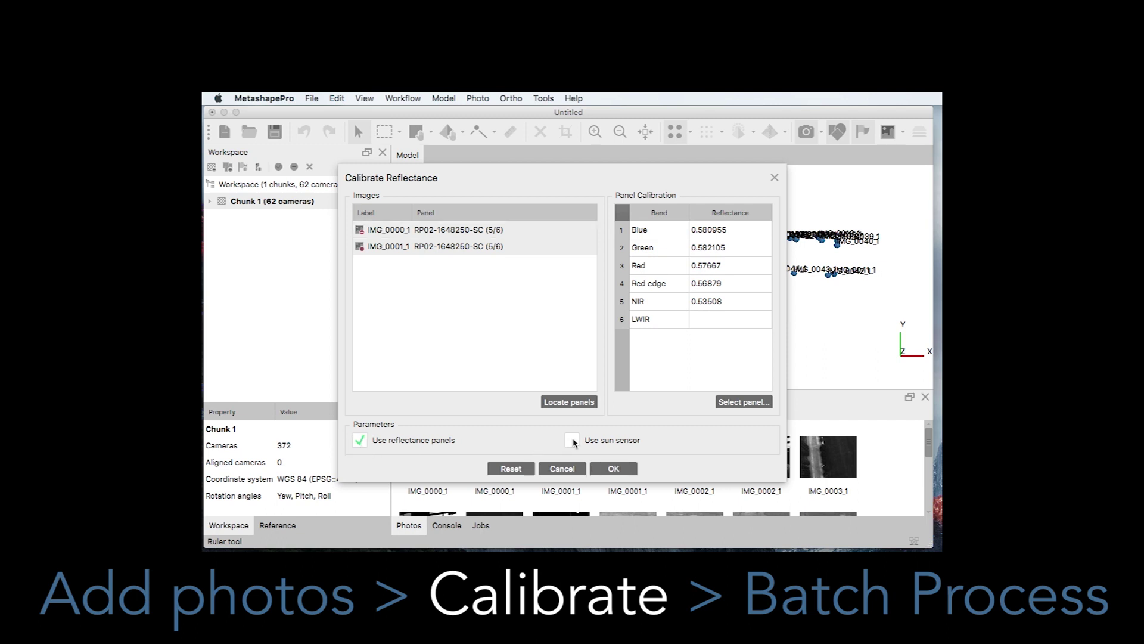
{"action": "left_click", "coordinate": [574, 443]}
{"action": "left_click", "coordinate": [569, 443]}
{"action": "left_click", "coordinate": [630, 470]}
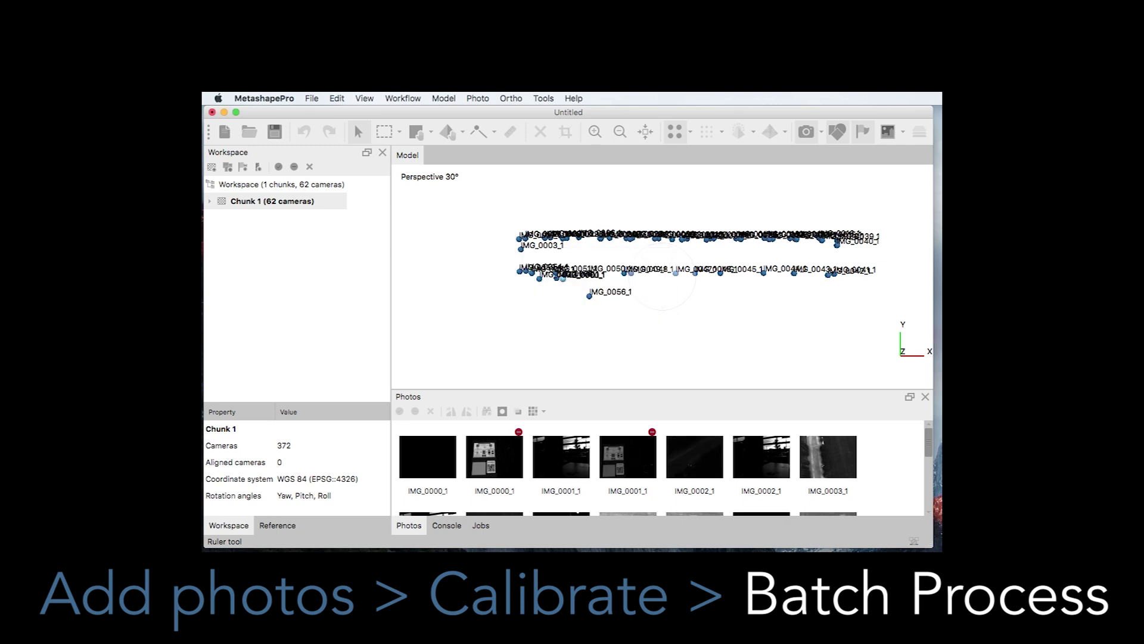
Open Batch Process and queue Align Photos at High accuracy for All Chunks
{"action": "left_click", "coordinate": [402, 98]}
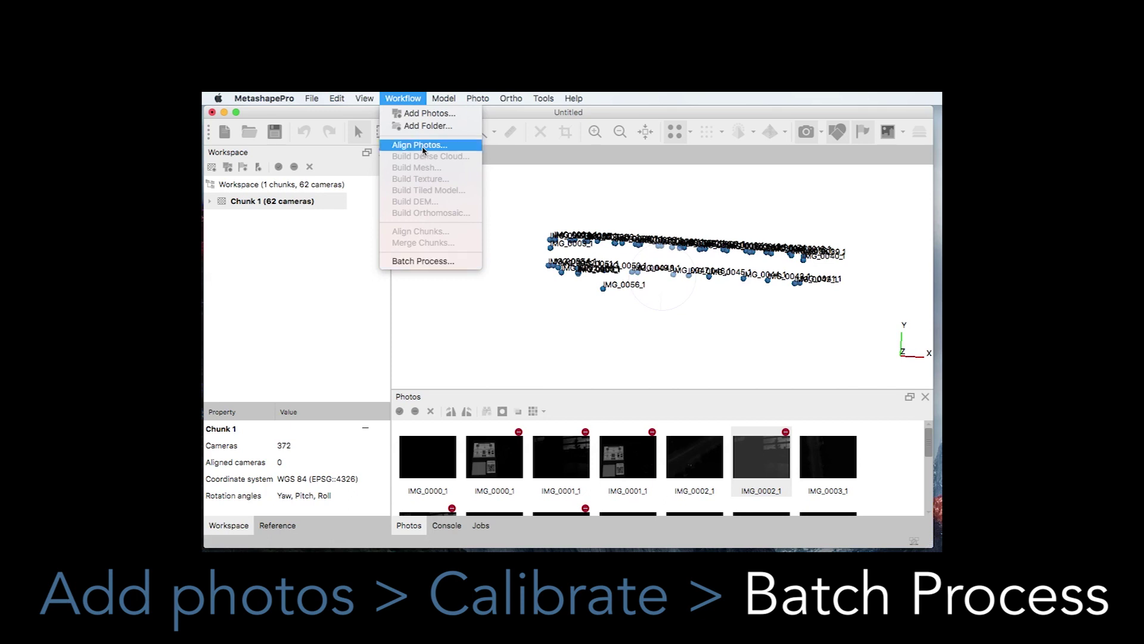
{"action": "left_click", "coordinate": [428, 262]}
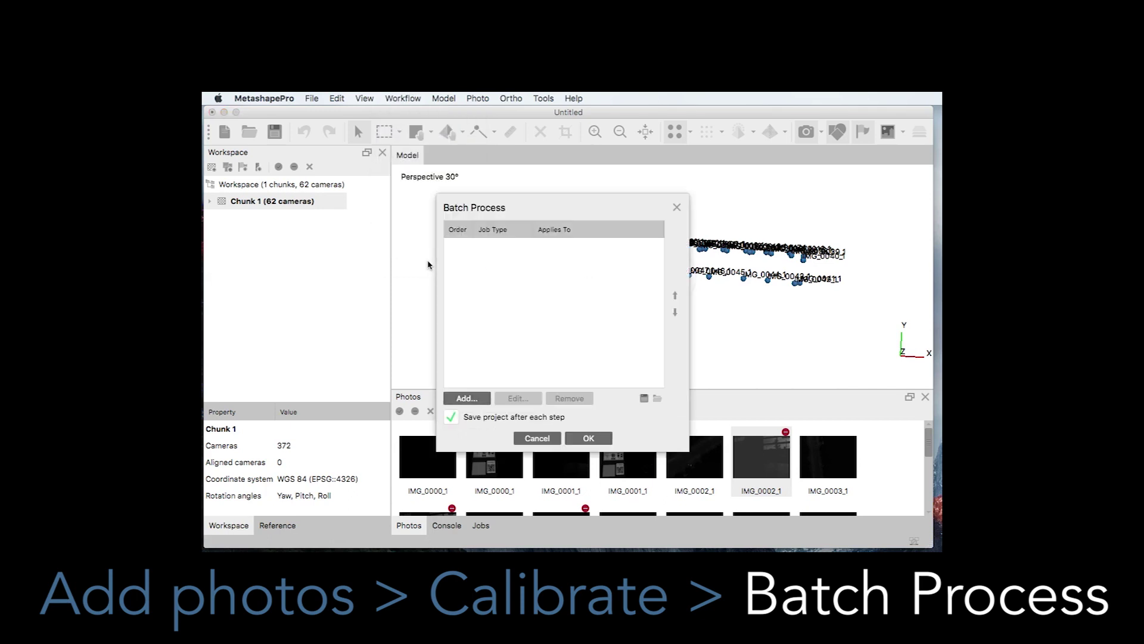
{"action": "left_click", "coordinate": [469, 398]}
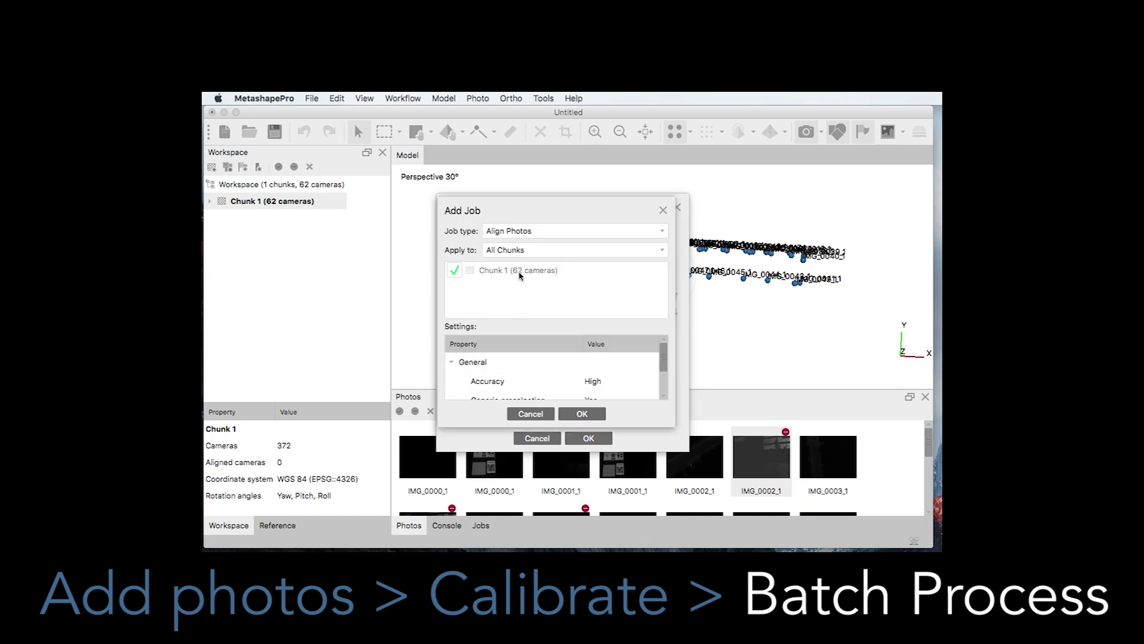
{"action": "left_click_drag", "start_coordinate": [661, 364], "coordinate": [716, 492]}
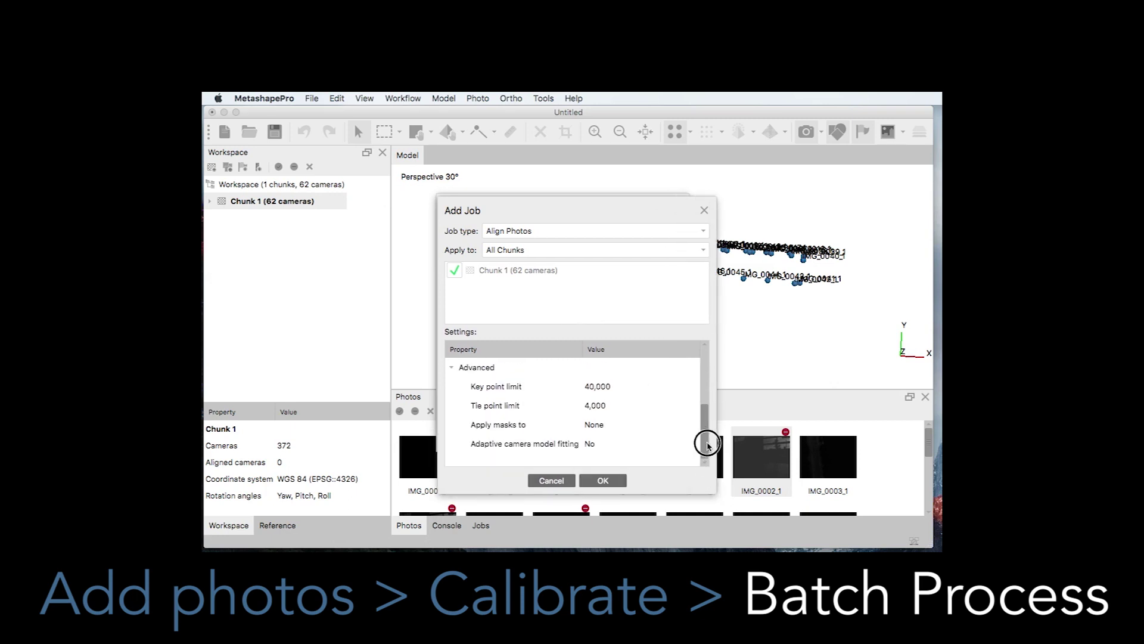
{"action": "left_click_drag", "start_coordinate": [707, 444], "coordinate": [707, 391]}
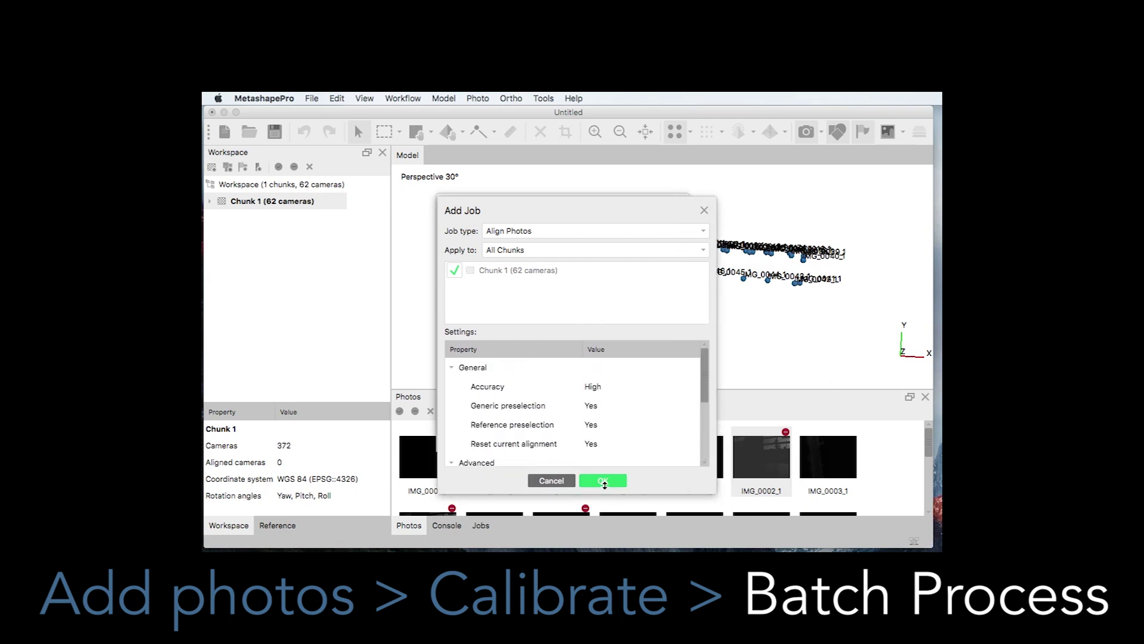
{"action": "left_click", "coordinate": [603, 481]}
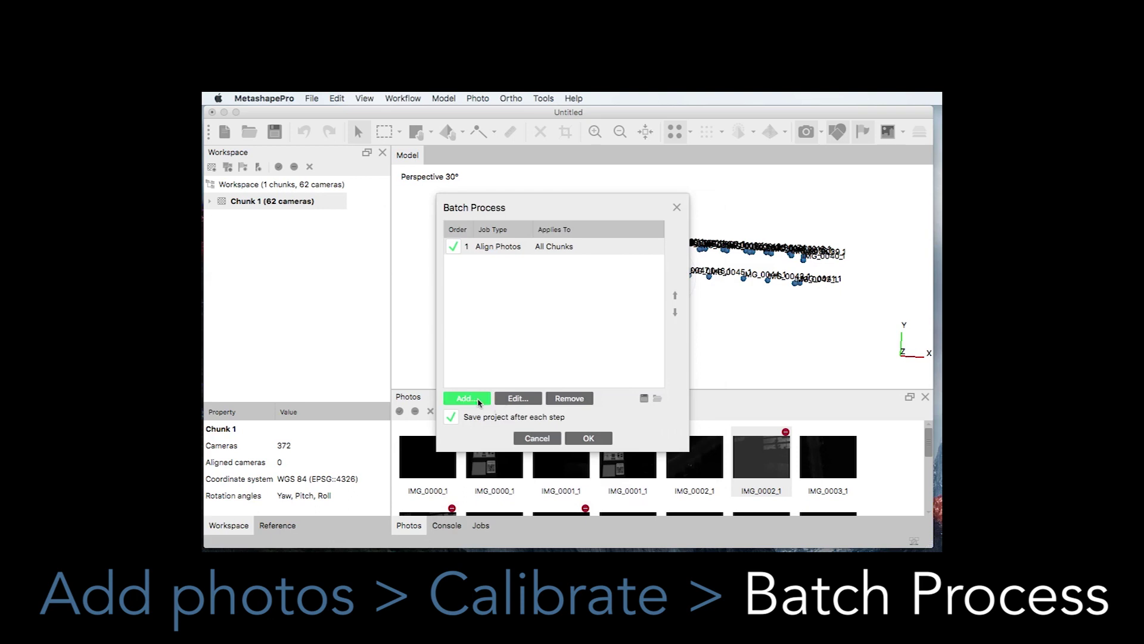
{"action": "left_click", "coordinate": [466, 398]}
Add a Build Dense Cloud batch job with Quality set to Ultra high for All Chunks
{"action": "left_click", "coordinate": [539, 230]}
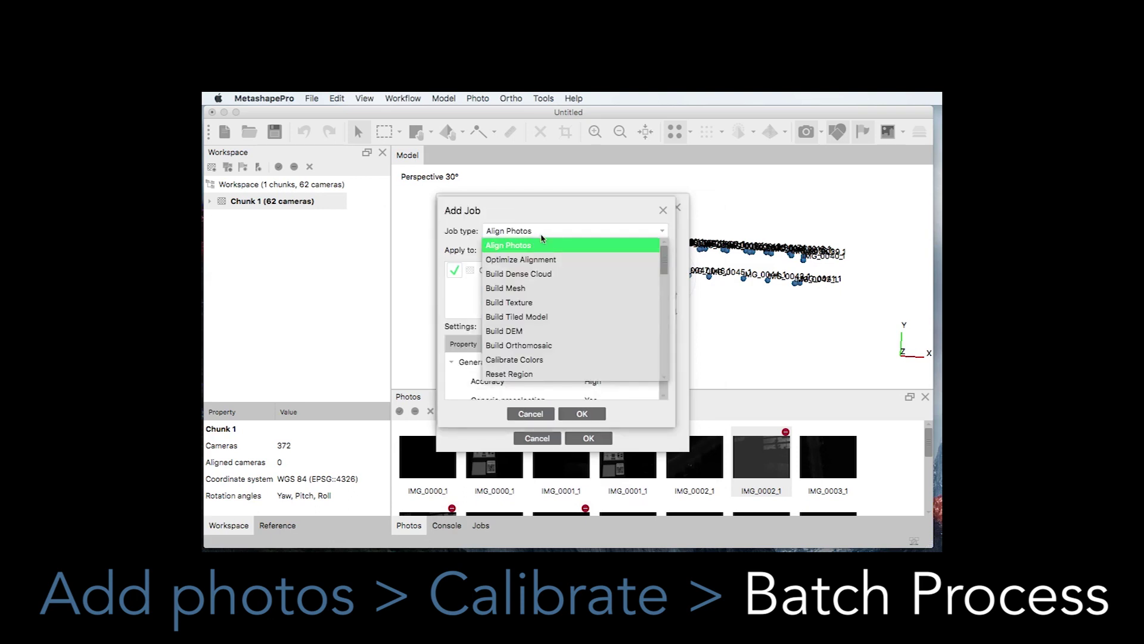
{"action": "left_click", "coordinate": [540, 274]}
{"action": "scroll", "coordinate": [653, 372], "scroll_direction": "down", "scroll_amount": 5}
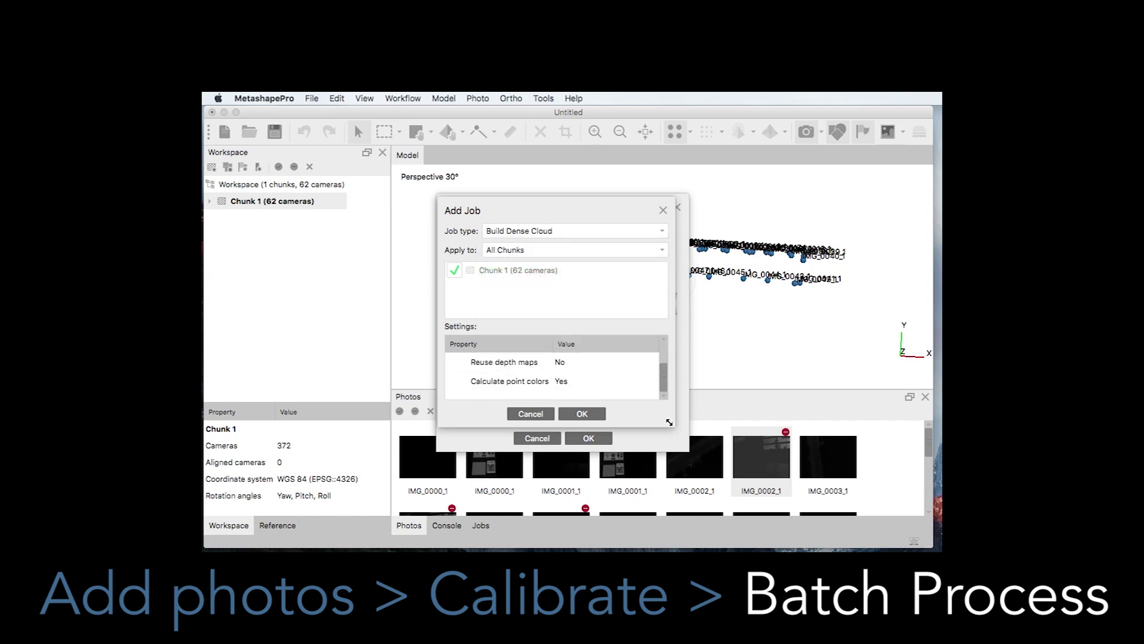
{"action": "left_click_drag", "start_coordinate": [669, 421], "coordinate": [698, 510]}
{"action": "left_click", "coordinate": [576, 391]}
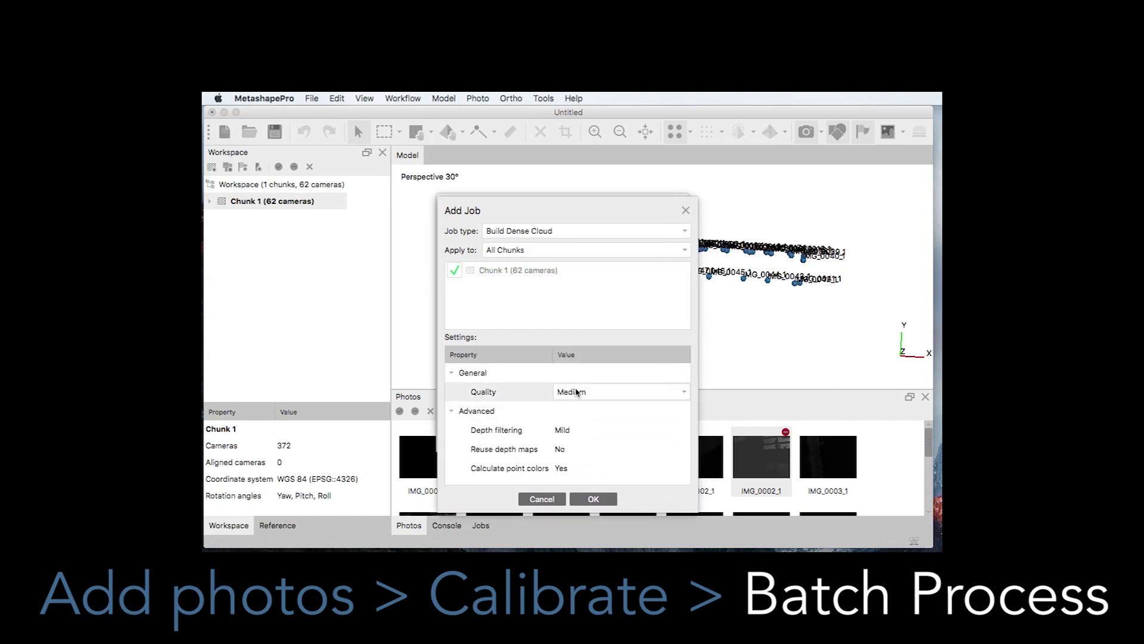
{"action": "left_click", "coordinate": [577, 391]}
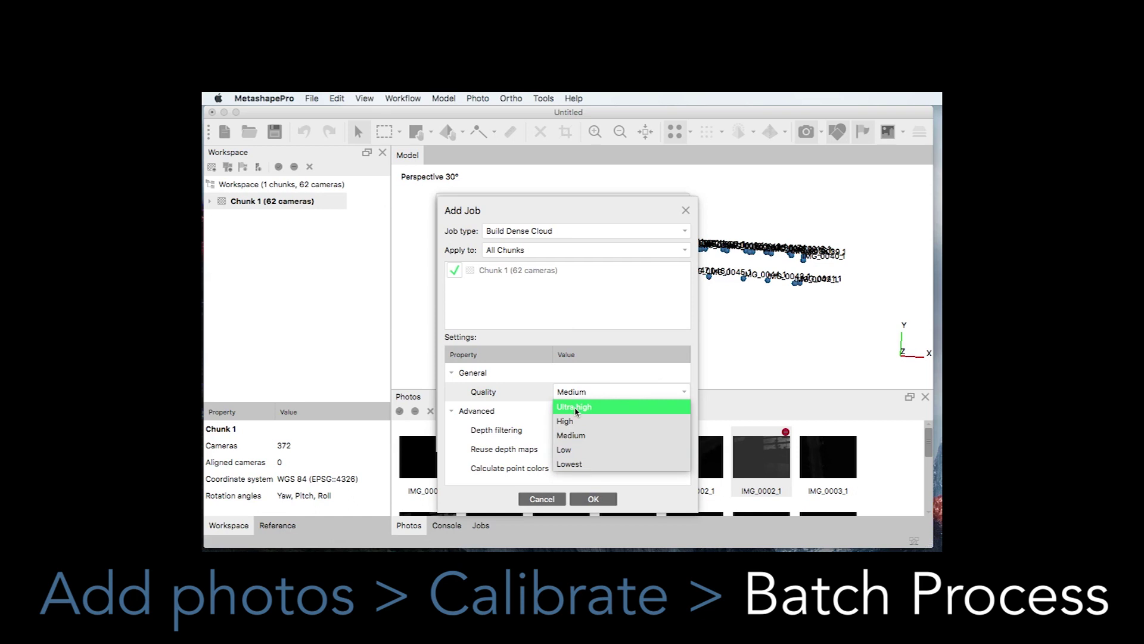
{"action": "left_click", "coordinate": [575, 410]}
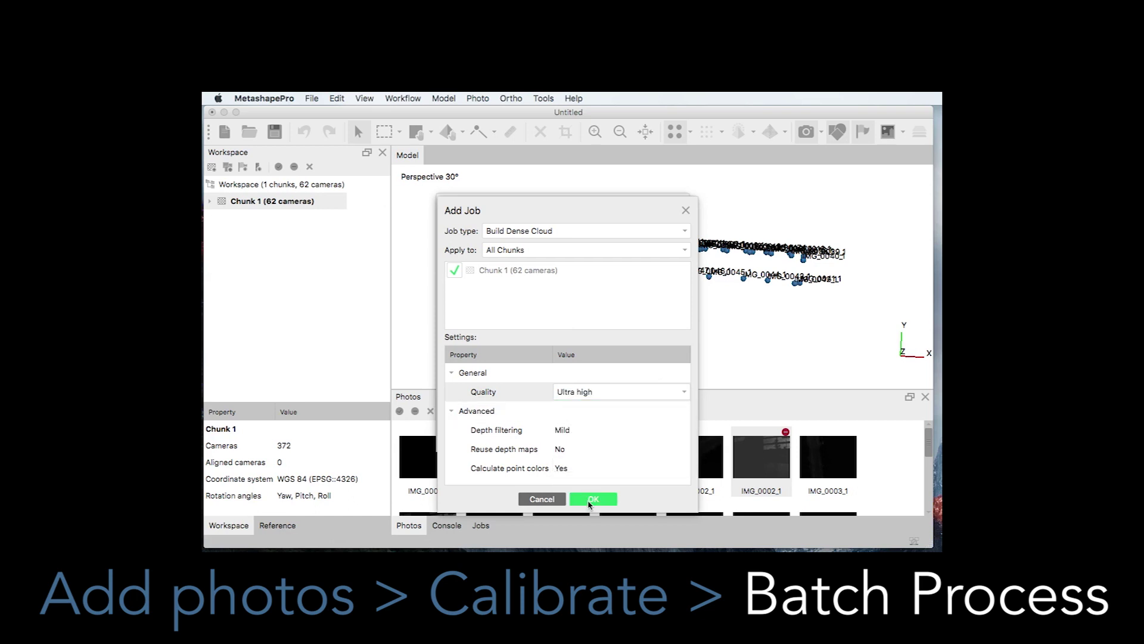
{"action": "left_click", "coordinate": [593, 499]}
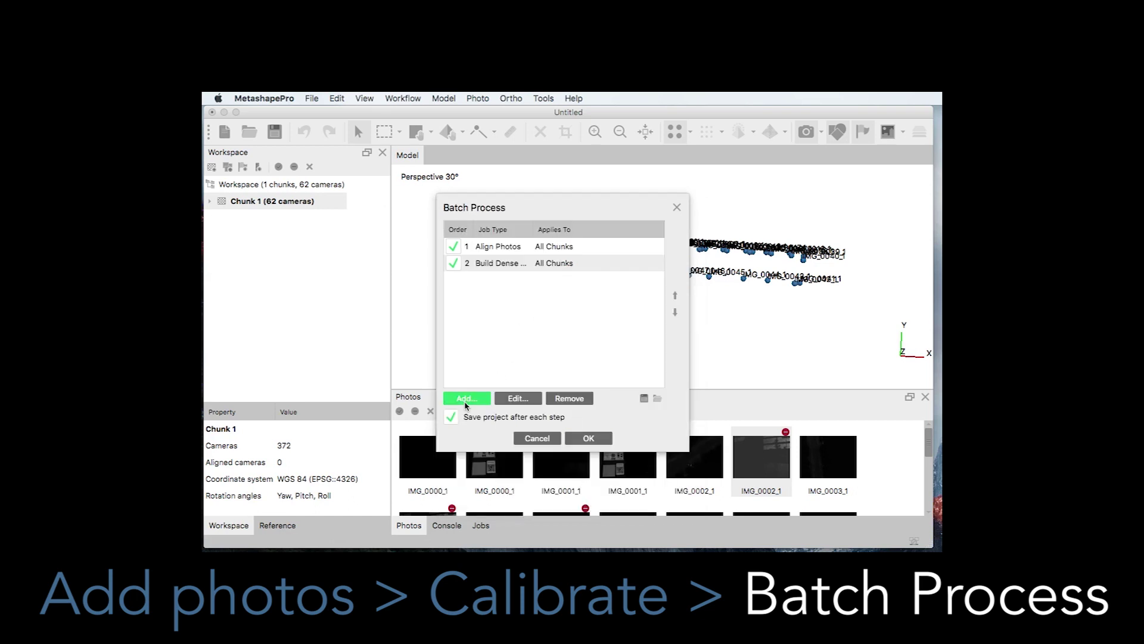
{"action": "left_click", "coordinate": [466, 399]}
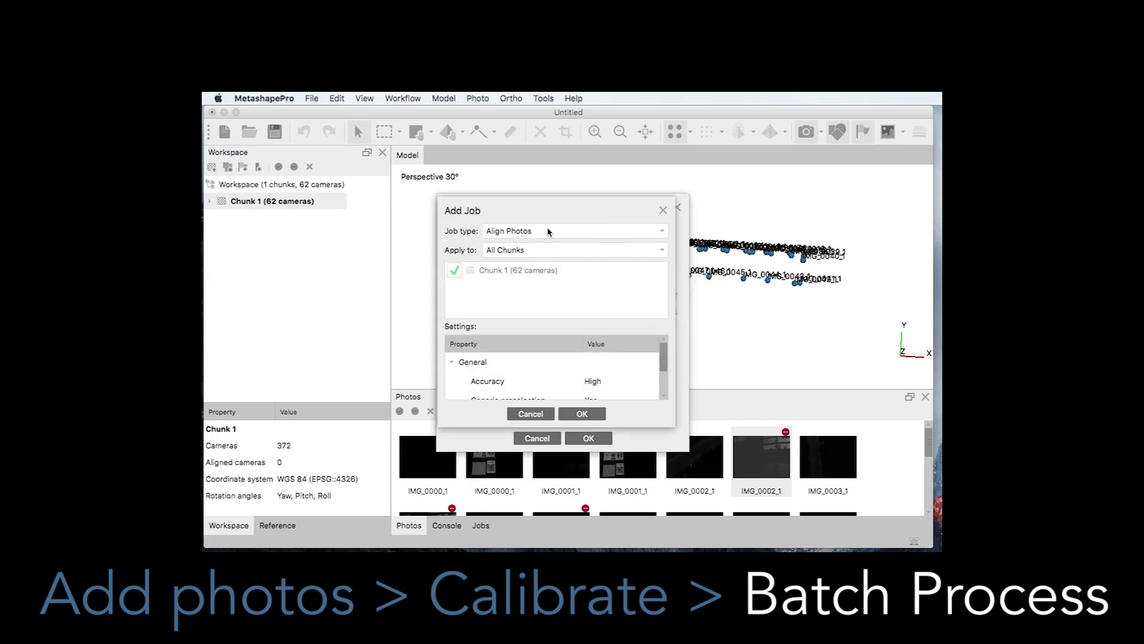
Queue Build DEM with projection NAD83 / UTM zone 10N, found by filtering 'UTM zone 10'
{"action": "left_click", "coordinate": [549, 232]}
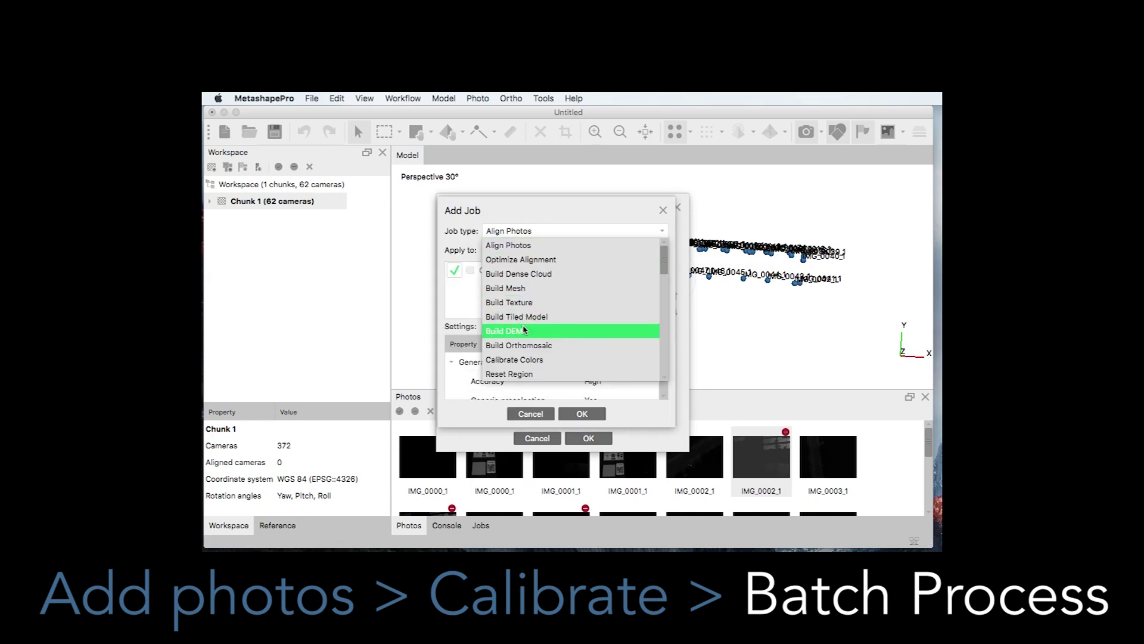
{"action": "left_click", "coordinate": [524, 330]}
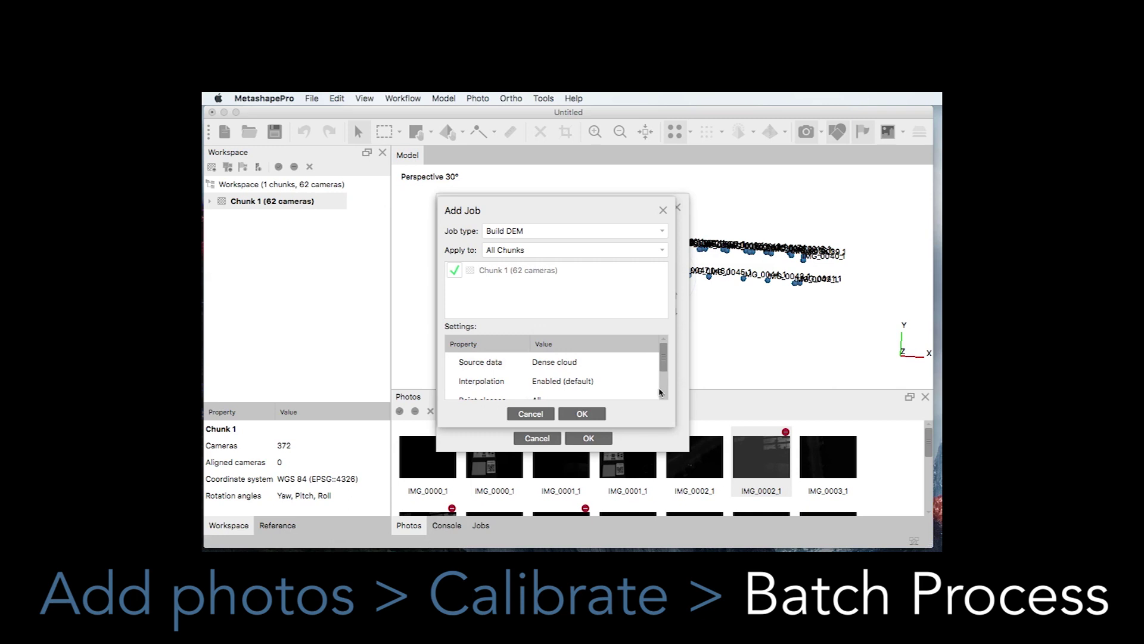
{"action": "left_click_drag", "start_coordinate": [673, 432], "coordinate": [691, 476]}
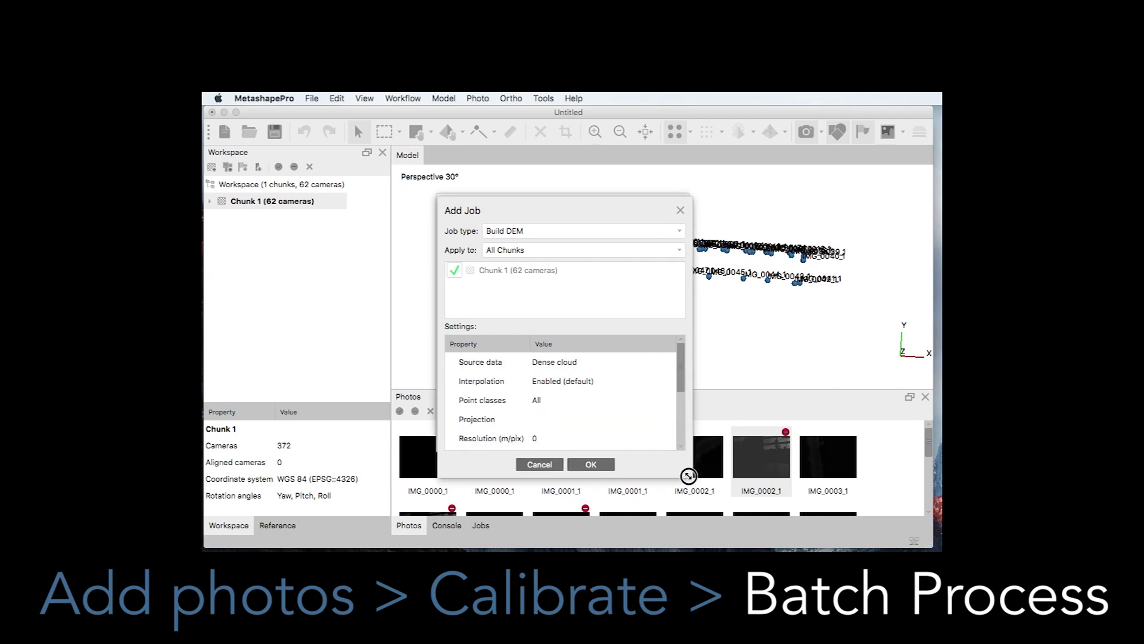
{"action": "left_click", "coordinate": [561, 420]}
{"action": "left_click", "coordinate": [561, 424]}
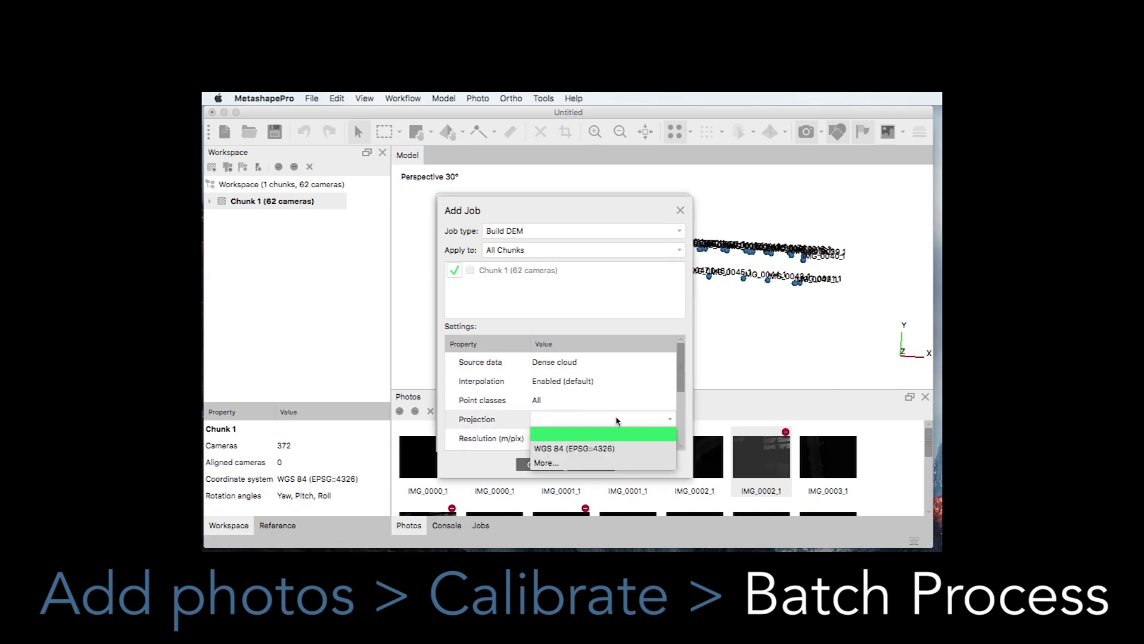
{"action": "left_click", "coordinate": [554, 464]}
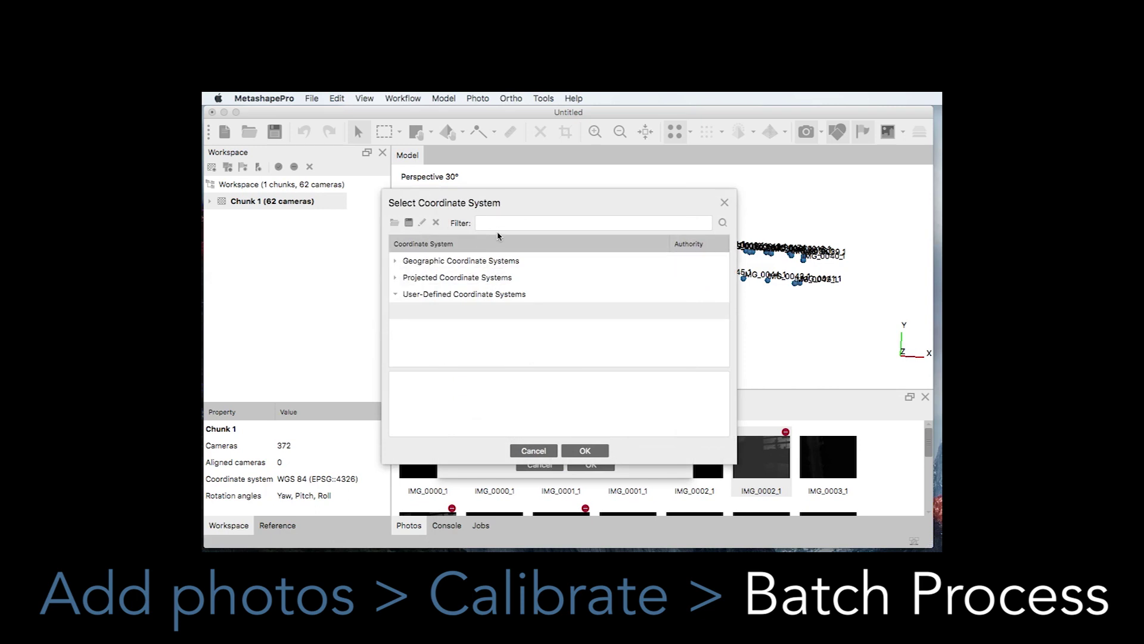
{"action": "type", "text": "UTM zone 10"}
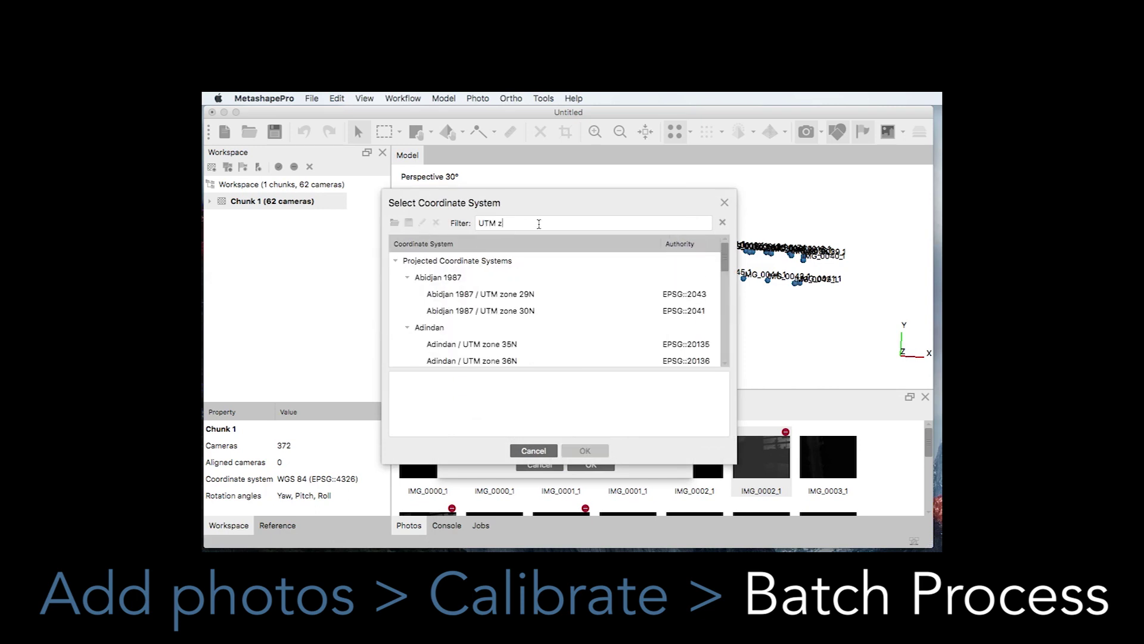
{"action": "scroll", "coordinate": [722, 276], "scroll_direction": "down", "scroll_amount": 5}
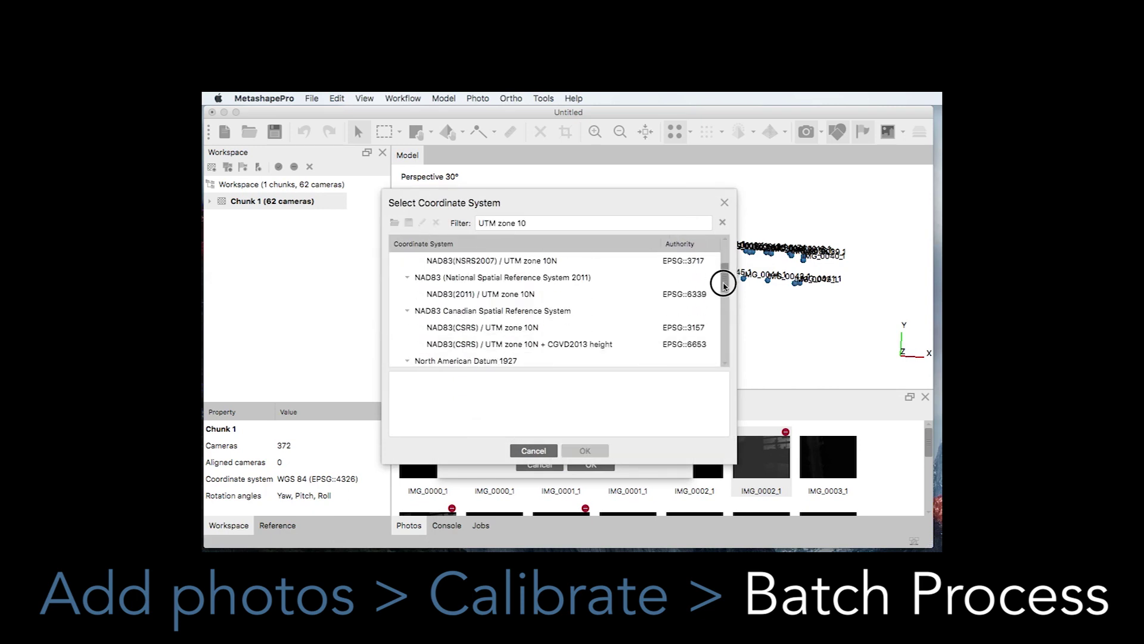
{"action": "left_click", "coordinate": [595, 277]}
{"action": "left_click", "coordinate": [585, 451]}
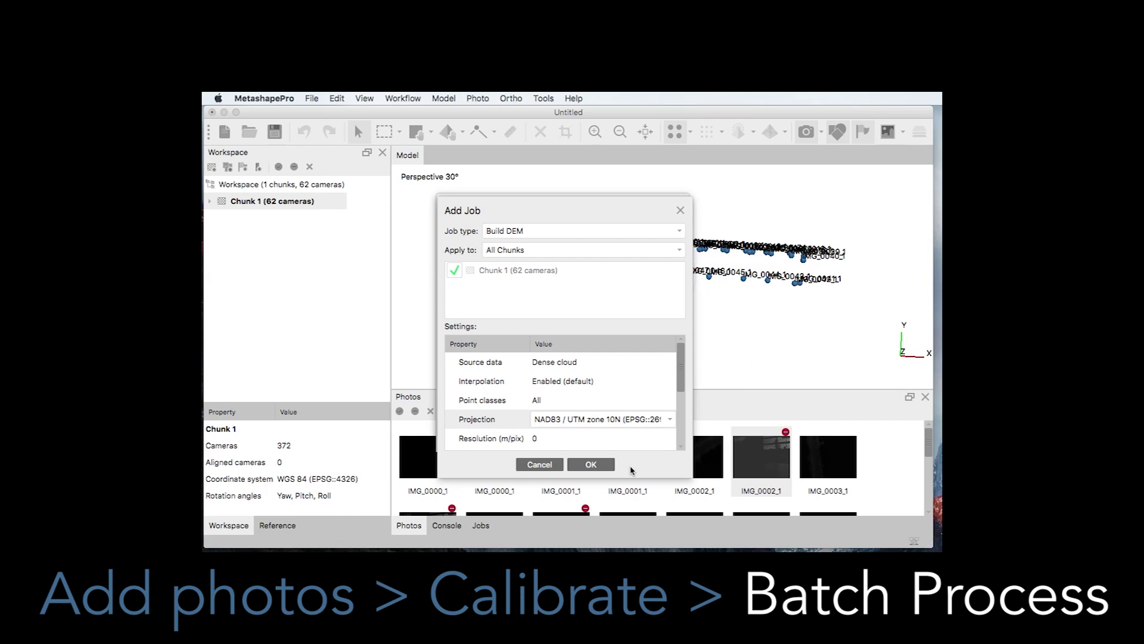
{"action": "left_click", "coordinate": [593, 464]}
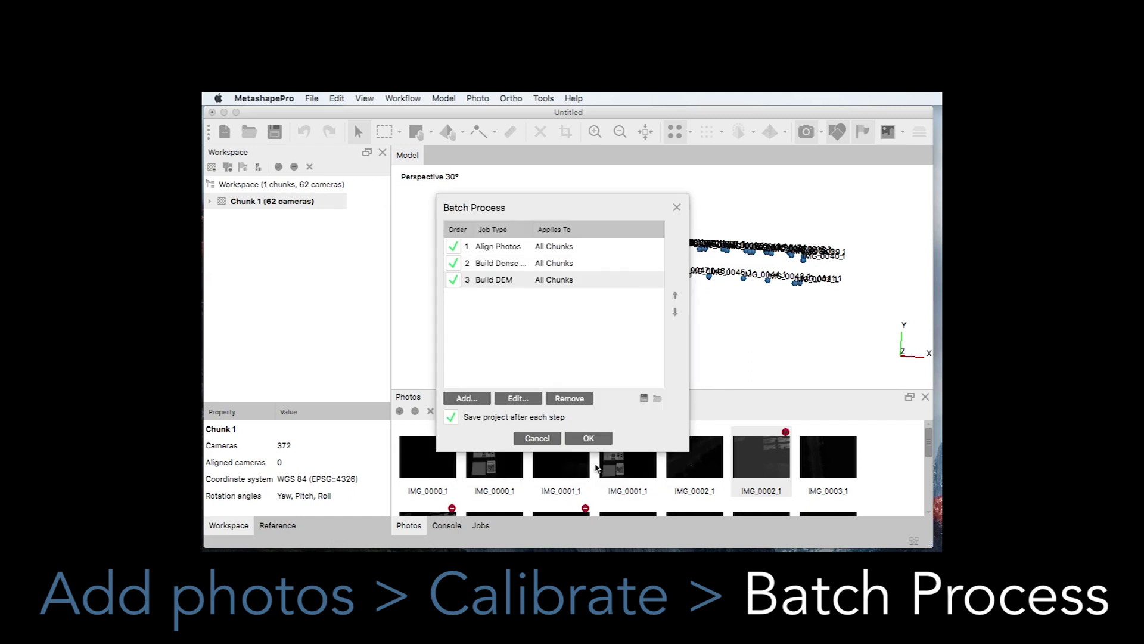
{"action": "left_click", "coordinate": [477, 398]}
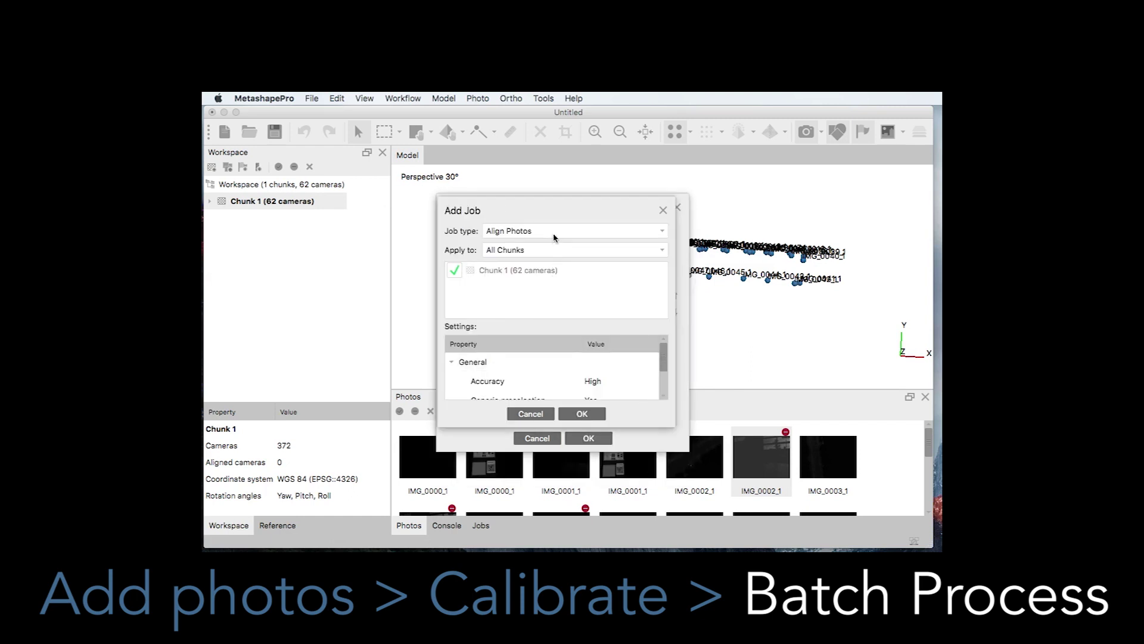
Queue Build Orthomosaic in NAD83 / UTM zone 10N and run all four batch jobs
{"action": "left_click", "coordinate": [554, 234]}
{"action": "left_click", "coordinate": [540, 346]}
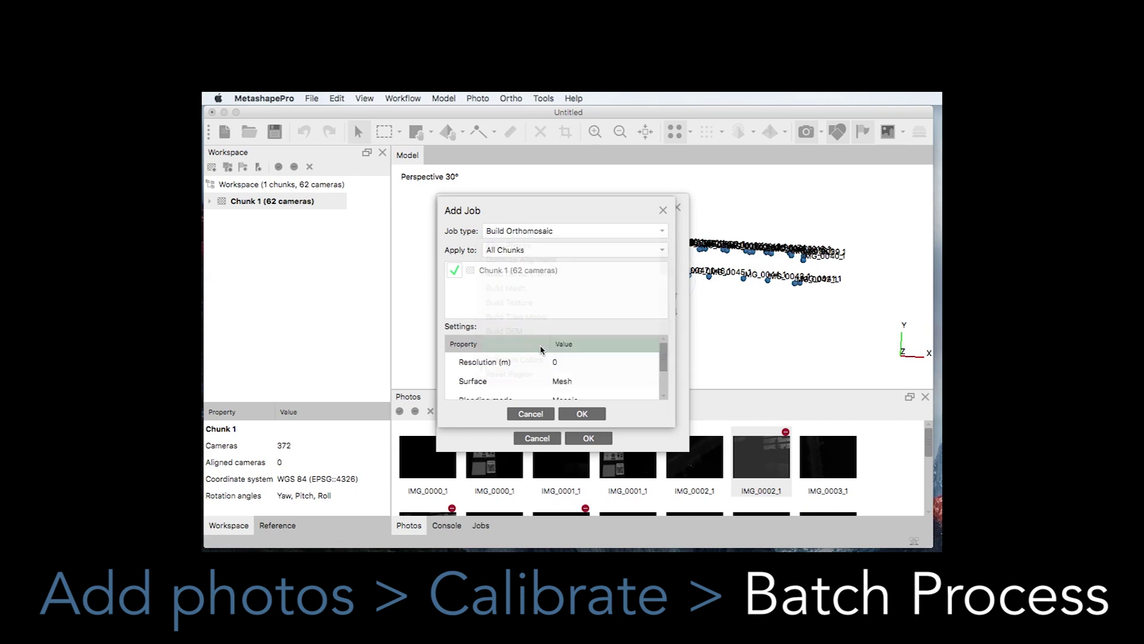
{"action": "left_click_drag", "start_coordinate": [663, 365], "coordinate": [660, 379]}
{"action": "left_click", "coordinate": [574, 365]}
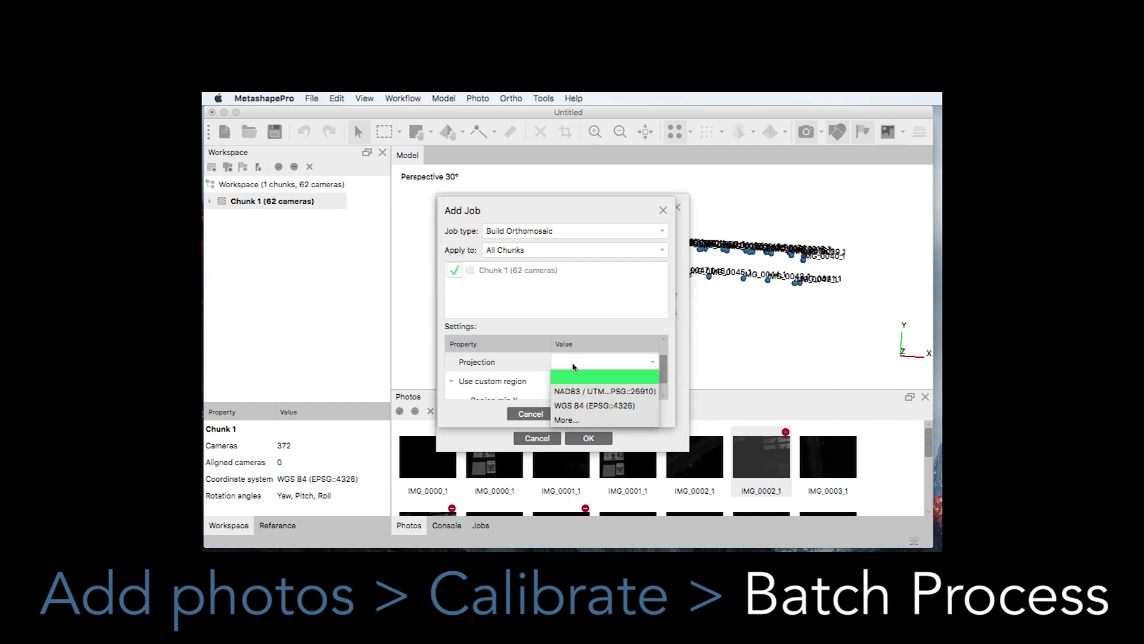
{"action": "left_click", "coordinate": [608, 391]}
{"action": "left_click", "coordinate": [581, 413]}
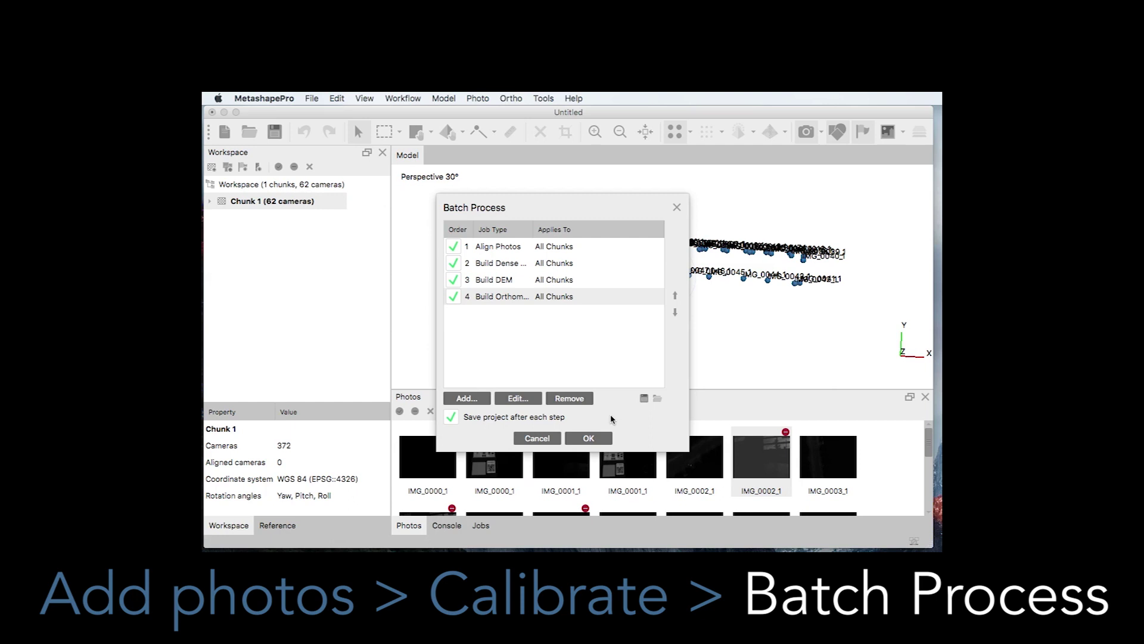
{"action": "left_click", "coordinate": [588, 438]}
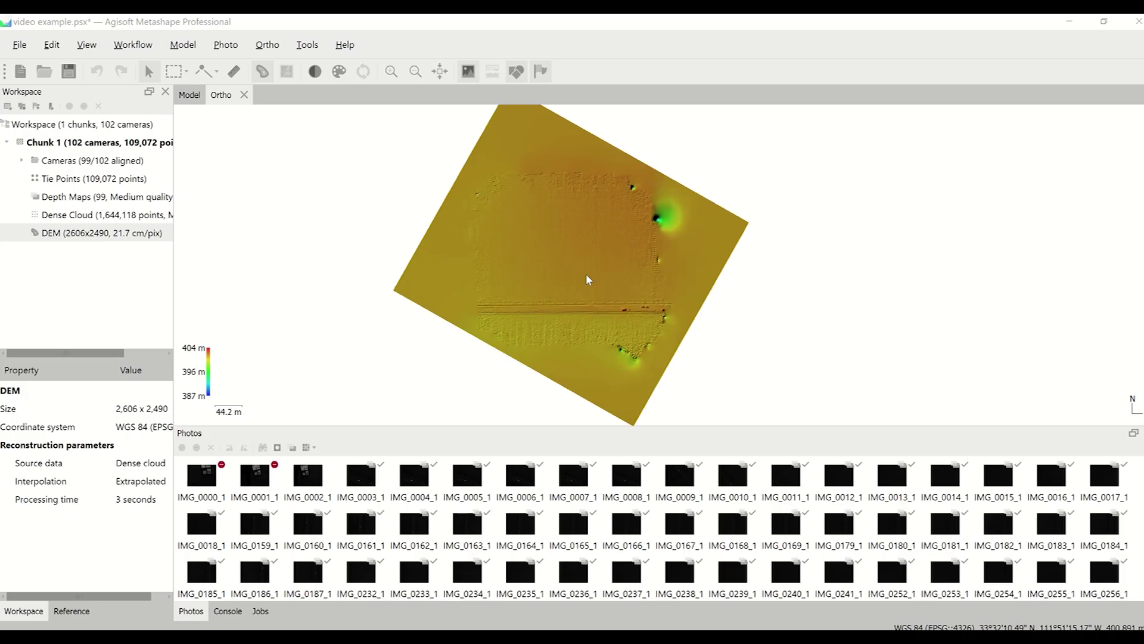
Zoom into the DEM's Ortho view and pan to centre the long ridge and track
{"action": "scroll", "coordinate": [586, 279], "scroll_direction": "up", "scroll_amount": 5}
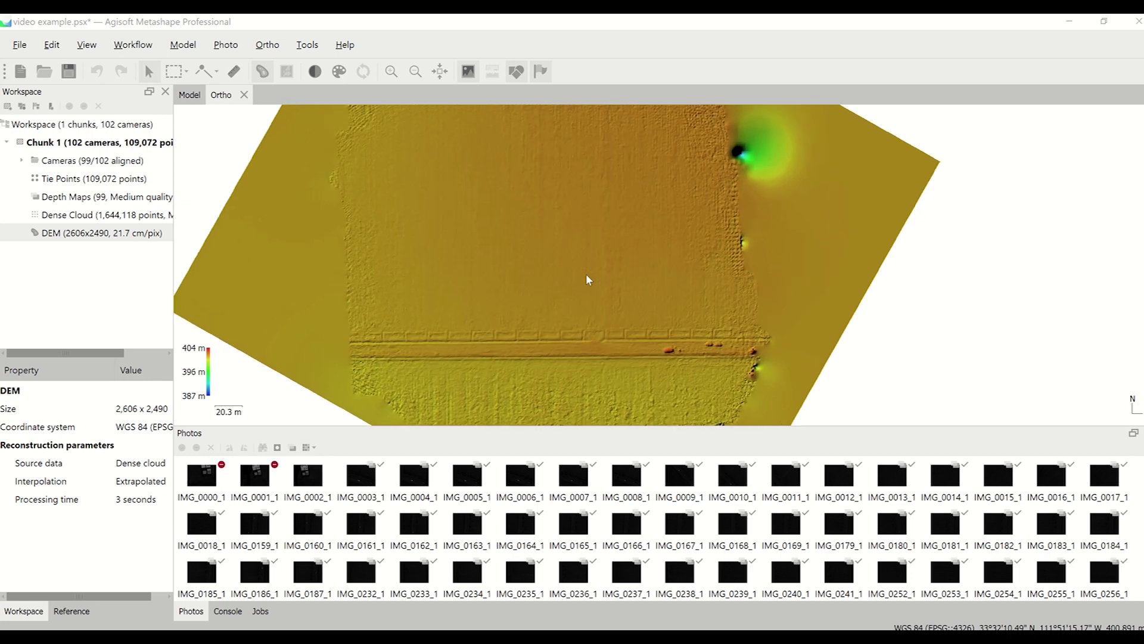
{"action": "scroll", "coordinate": [636, 333], "scroll_direction": "up", "scroll_amount": 1}
{"action": "left_click_drag", "start_coordinate": [636, 332], "coordinate": [572, 273]}
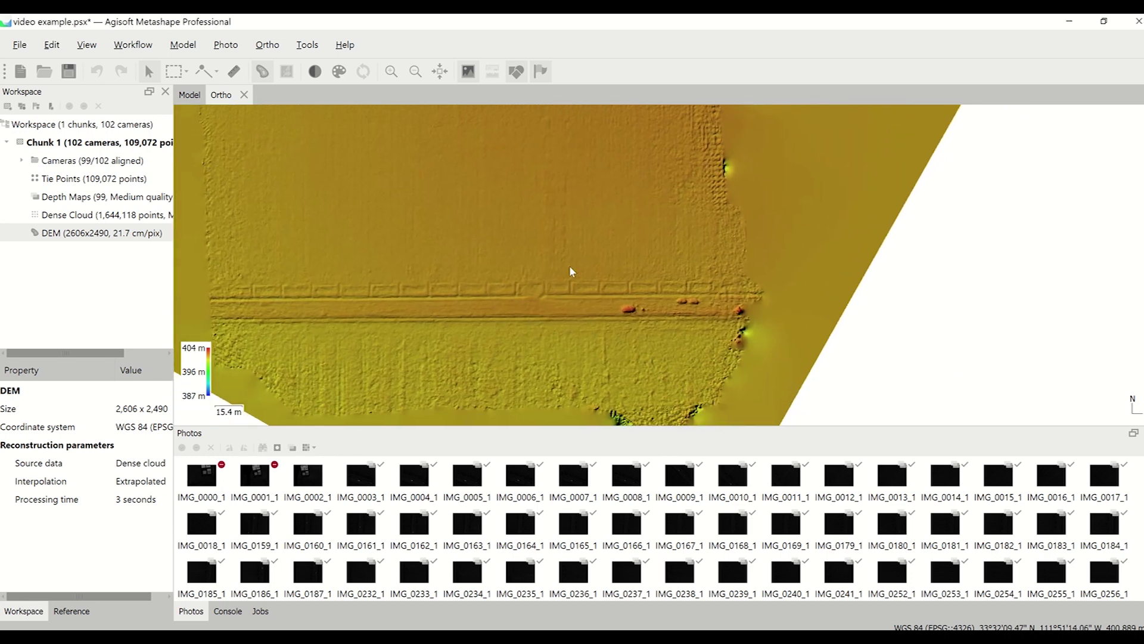
{"action": "scroll", "coordinate": [649, 311], "scroll_direction": "up", "scroll_amount": 2}
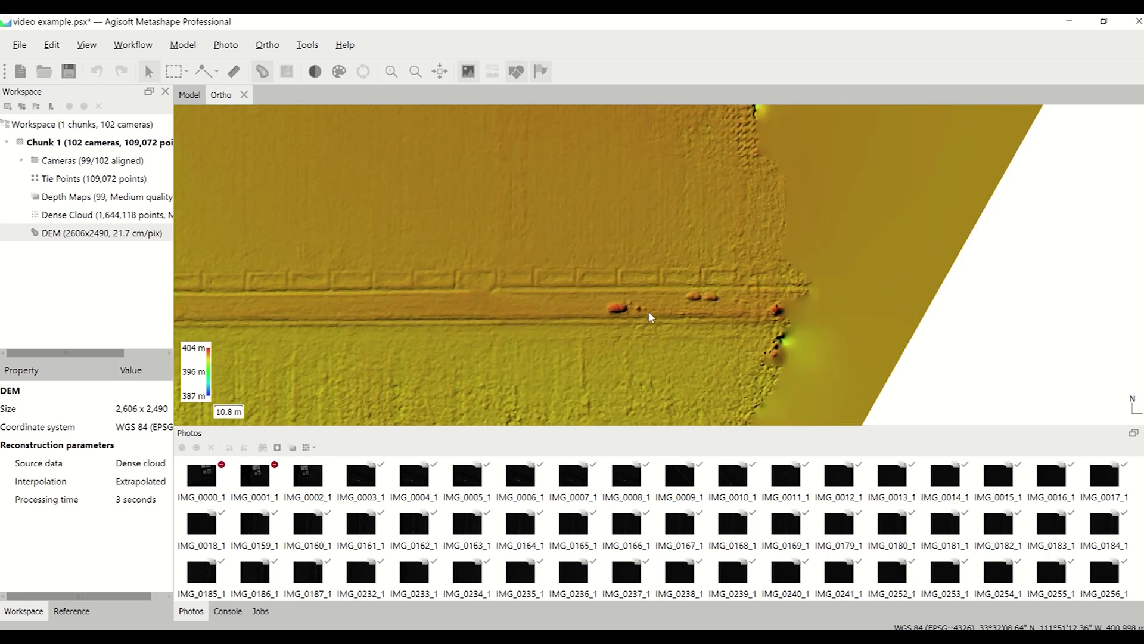